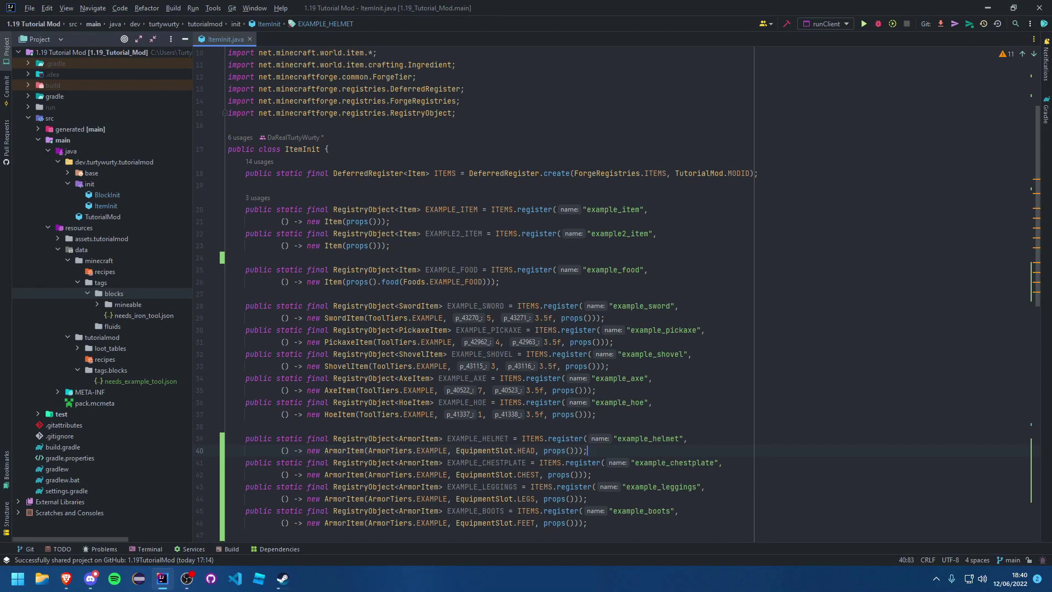
Step: Switch from IntelliJ IDEA to the Brave browser from the taskbar
click(66, 578)
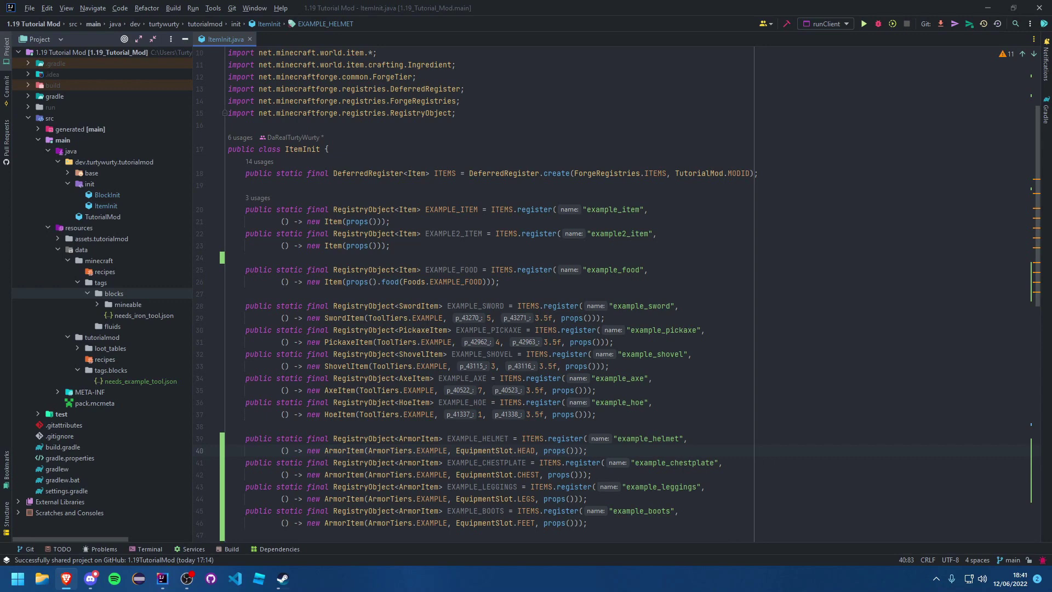
Step: Maximize the Recipe Generator browser window and open its preset recipes list
click(65, 578)
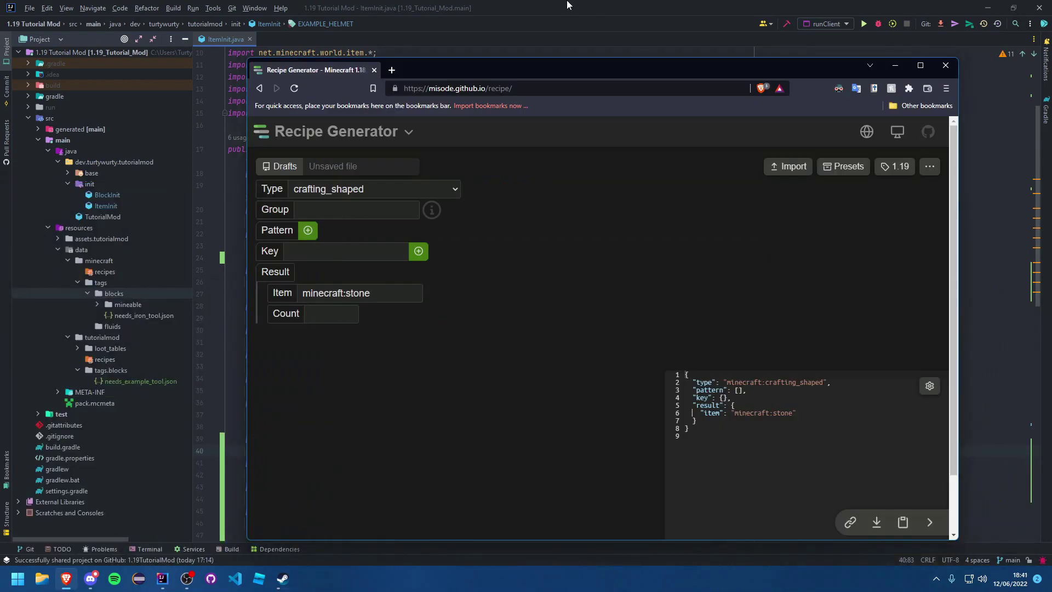
drag(537, 77, 542, 65)
double_click(542, 66)
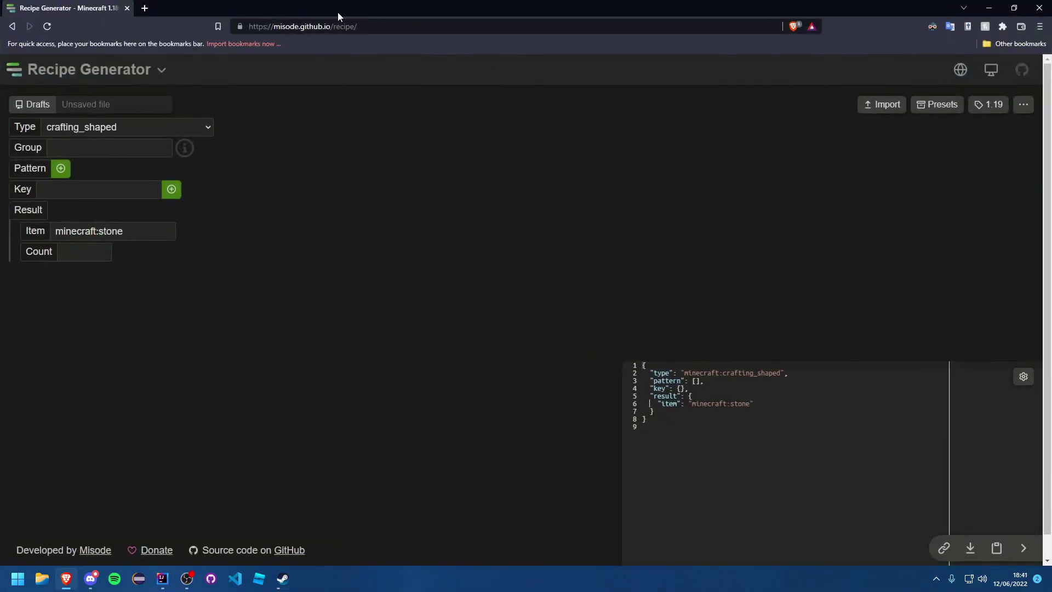
click(294, 26)
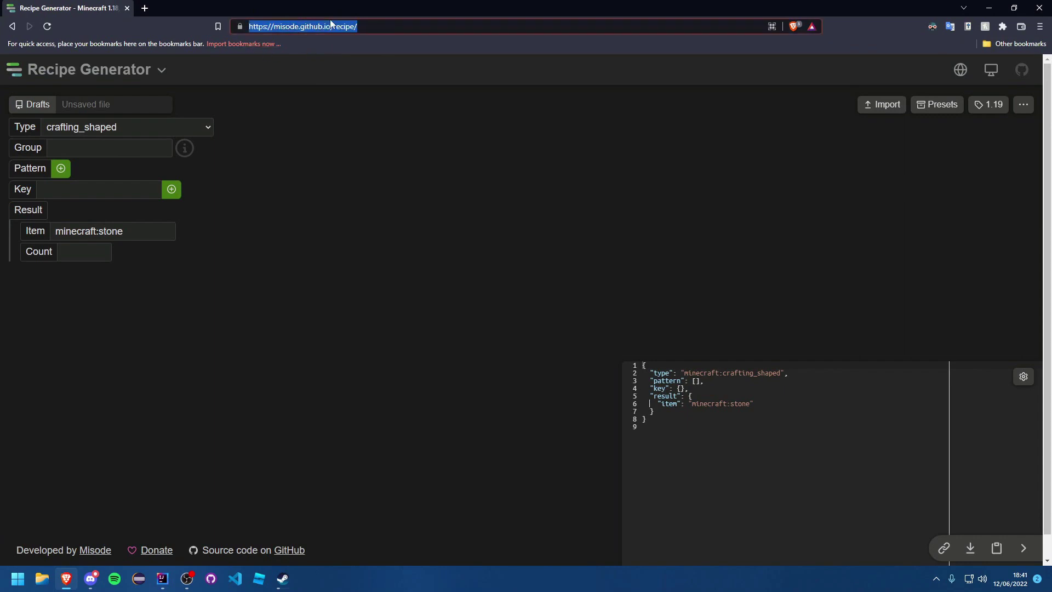
click(296, 27)
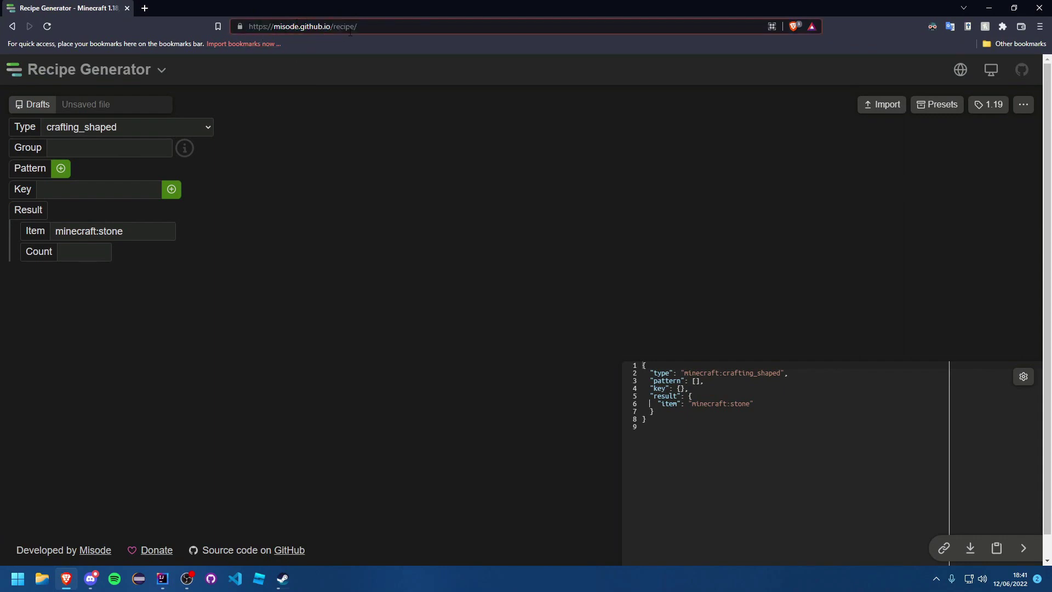
click(356, 145)
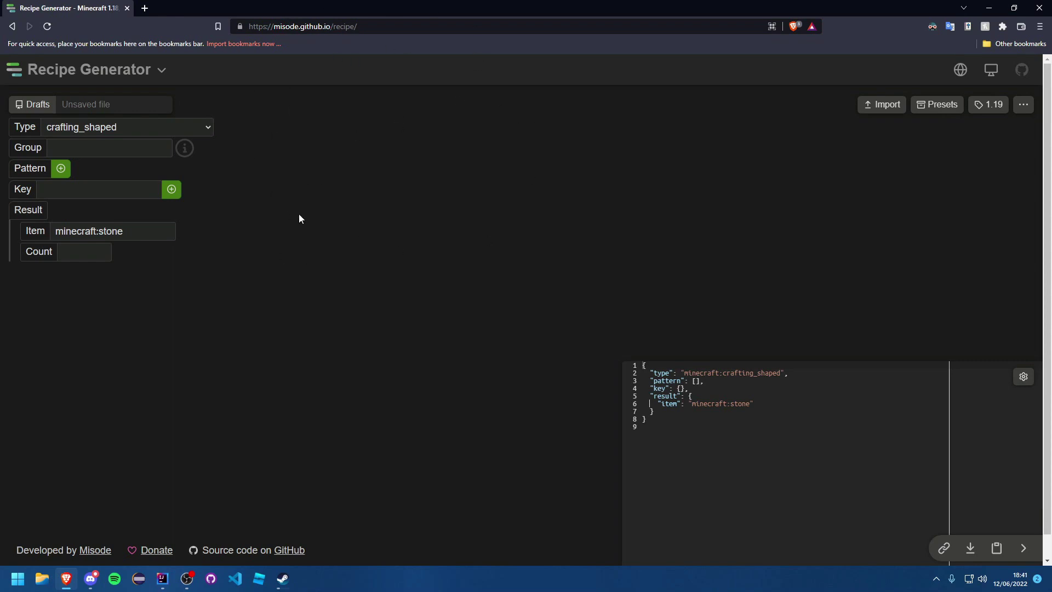
click(938, 104)
scroll(905, 162, down, 1)
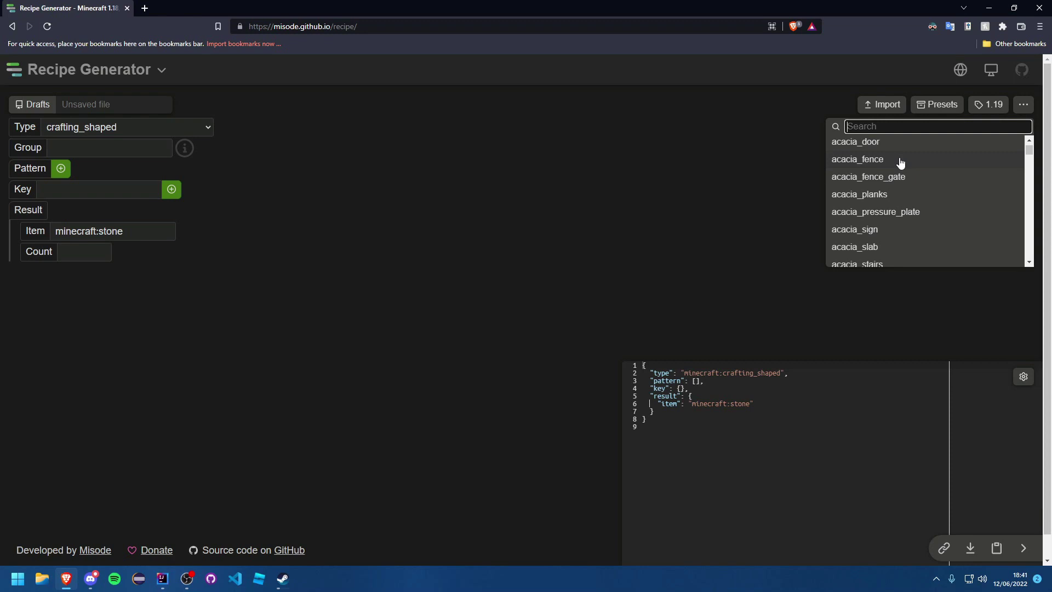
text(helm)
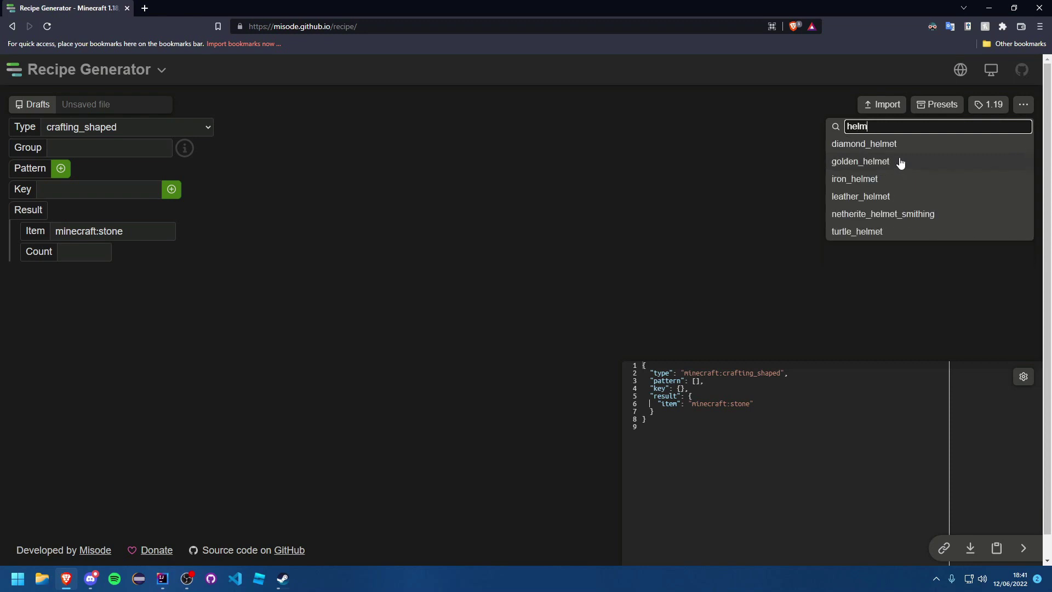
Step: Load iron_helmet, setting ingredient tutorialmod:example_item and result tutorialmod:example_helmet
click(858, 178)
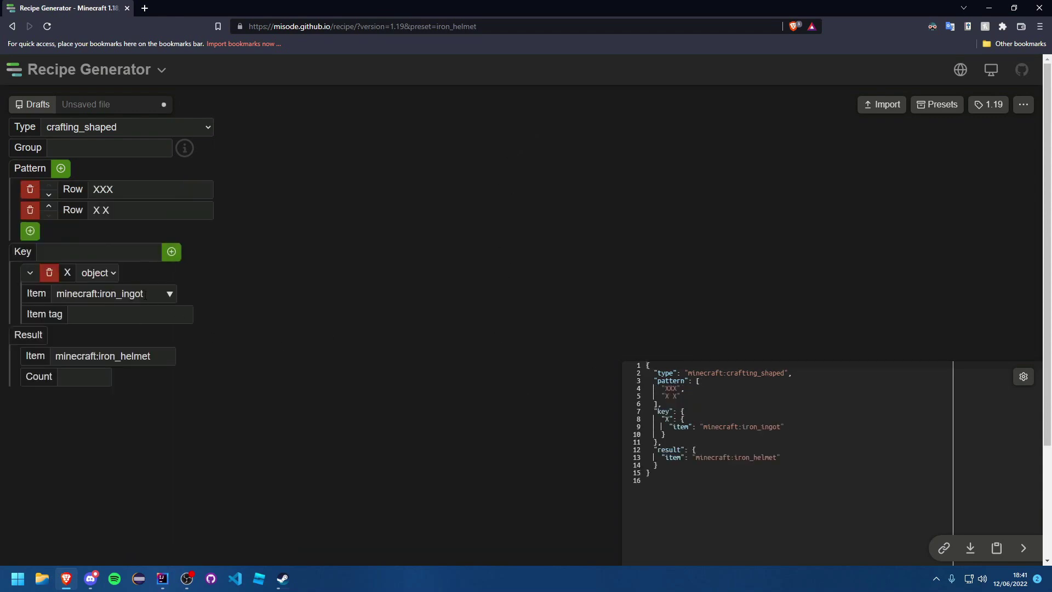
drag(148, 293, 22, 295)
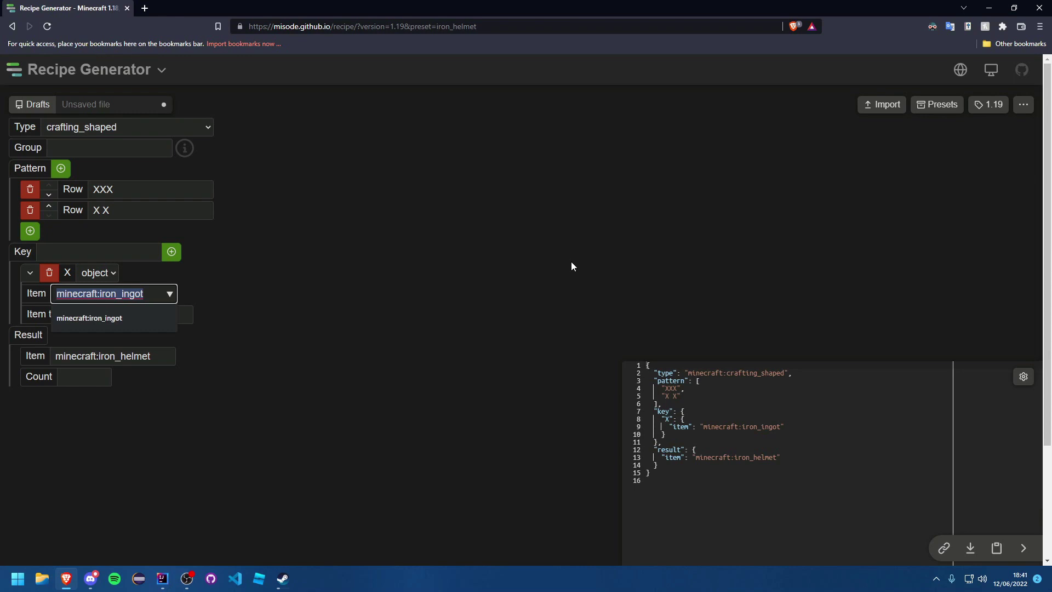
text(tutorialmod)
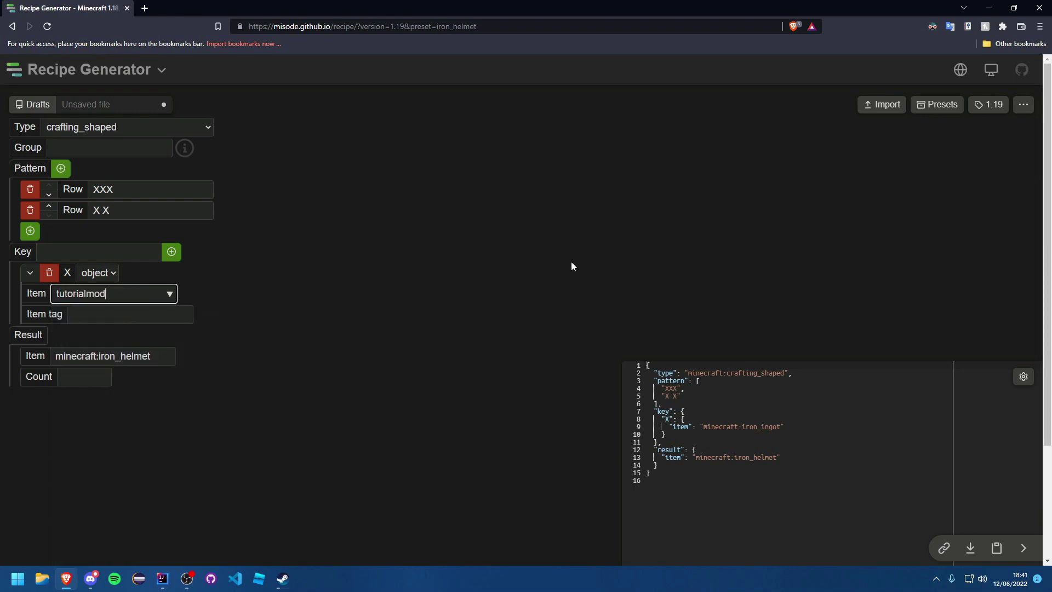
text(:example_item)
key(Tab)
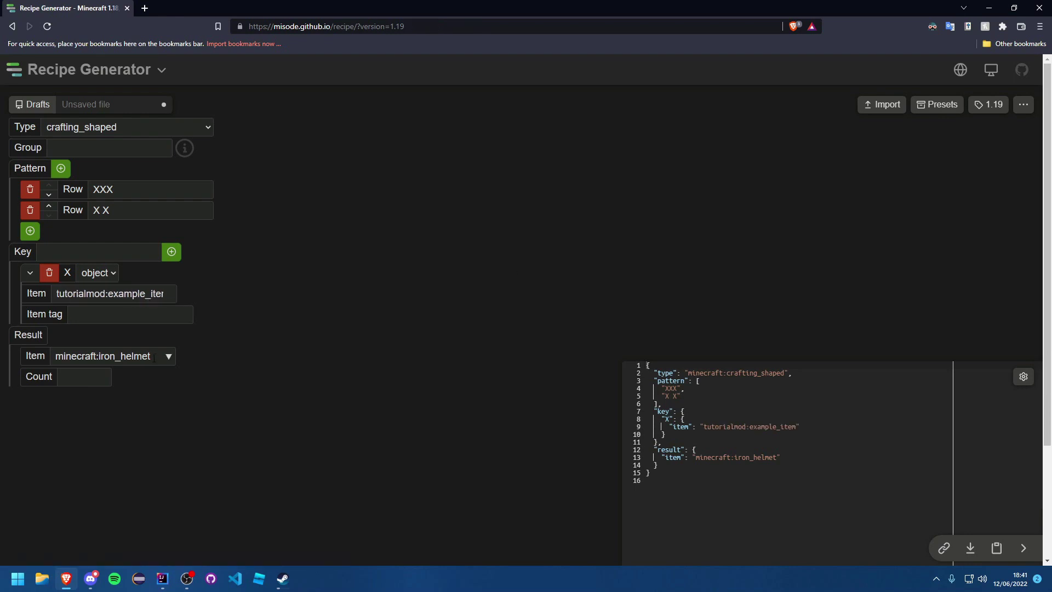
key(Tab)
text(tu)
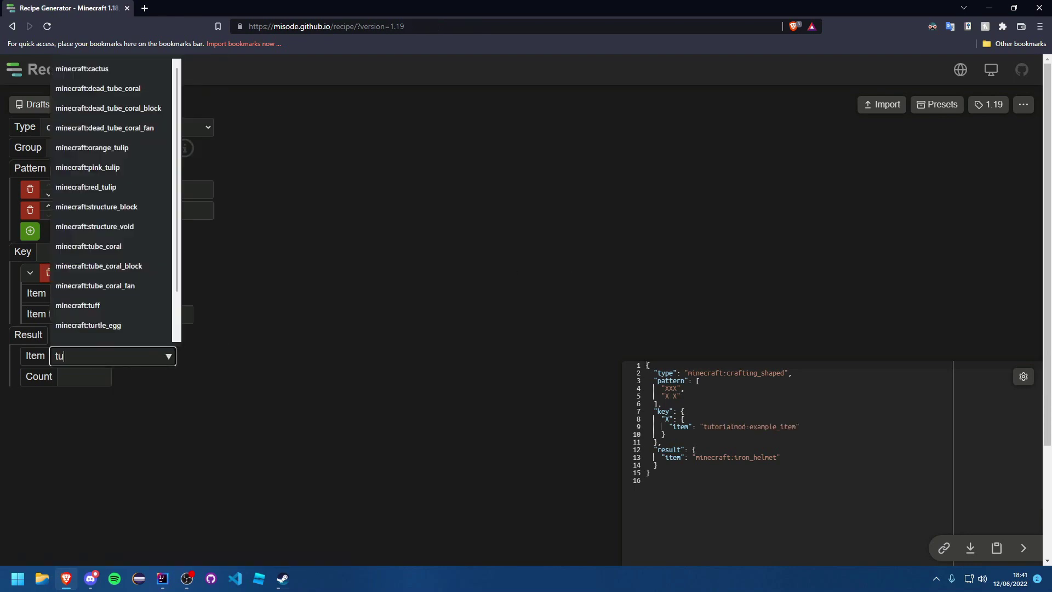
text(torial:)
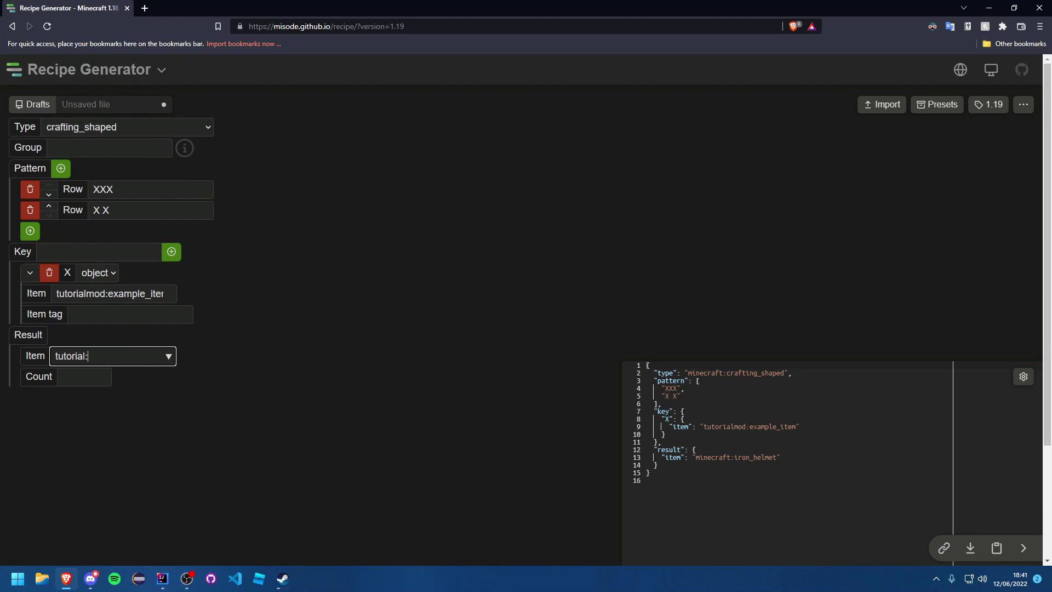
key(BackSpace)
text(mod:exam)
text(ple_helmet)
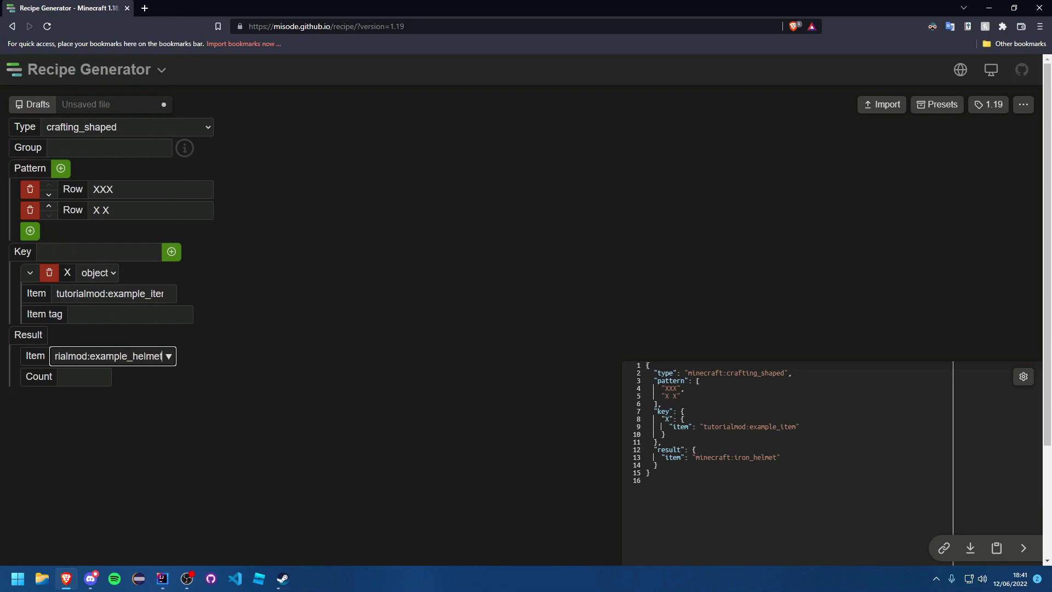
key(shift+Tab)
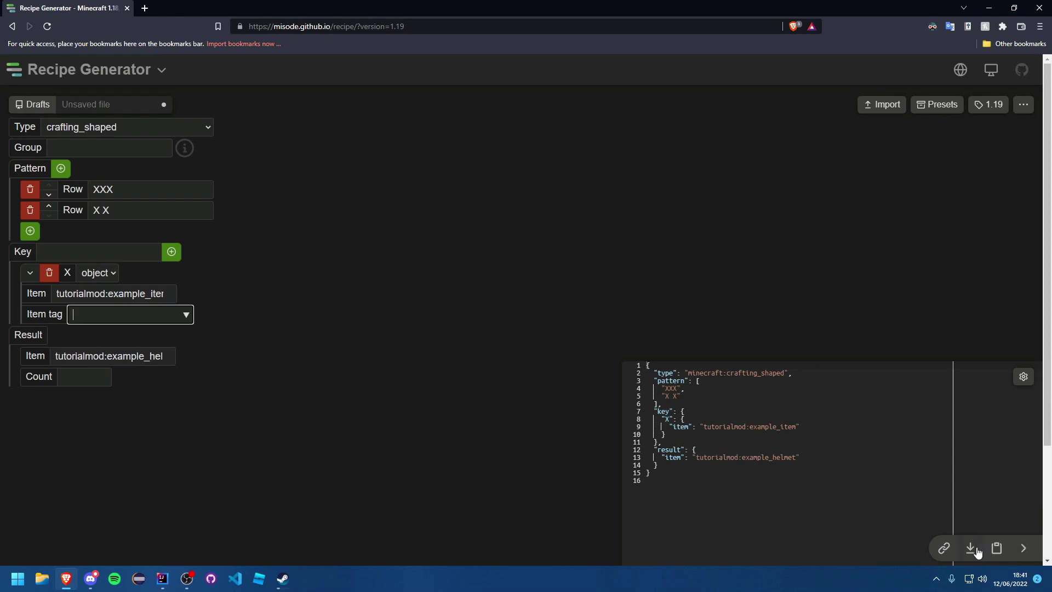
Step: Download the recipe and browse into the 1.19 Tutorial Mod project's resources folder
click(972, 548)
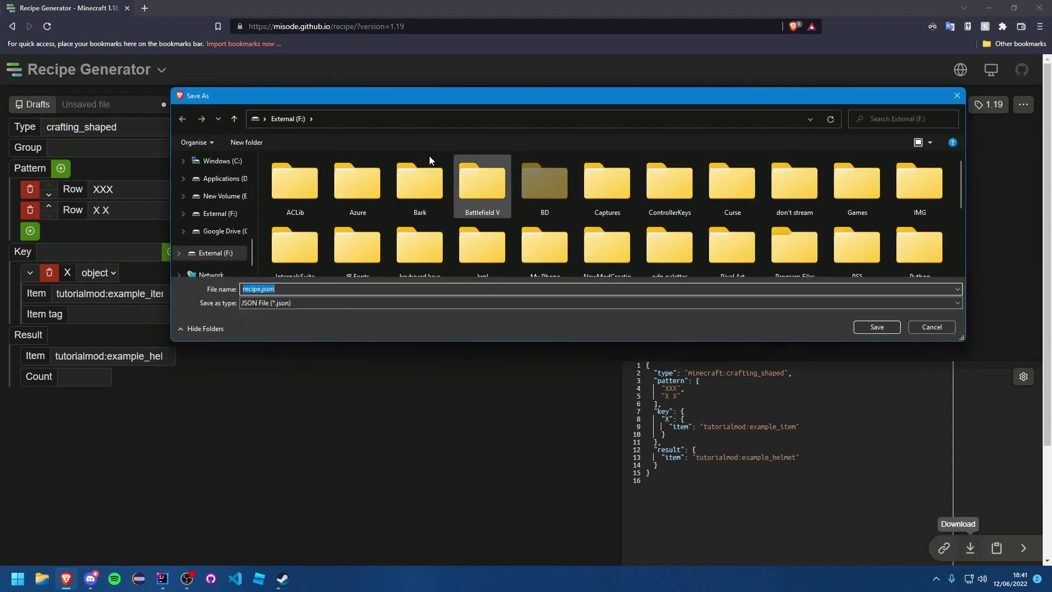
scroll(222, 221, up, 3)
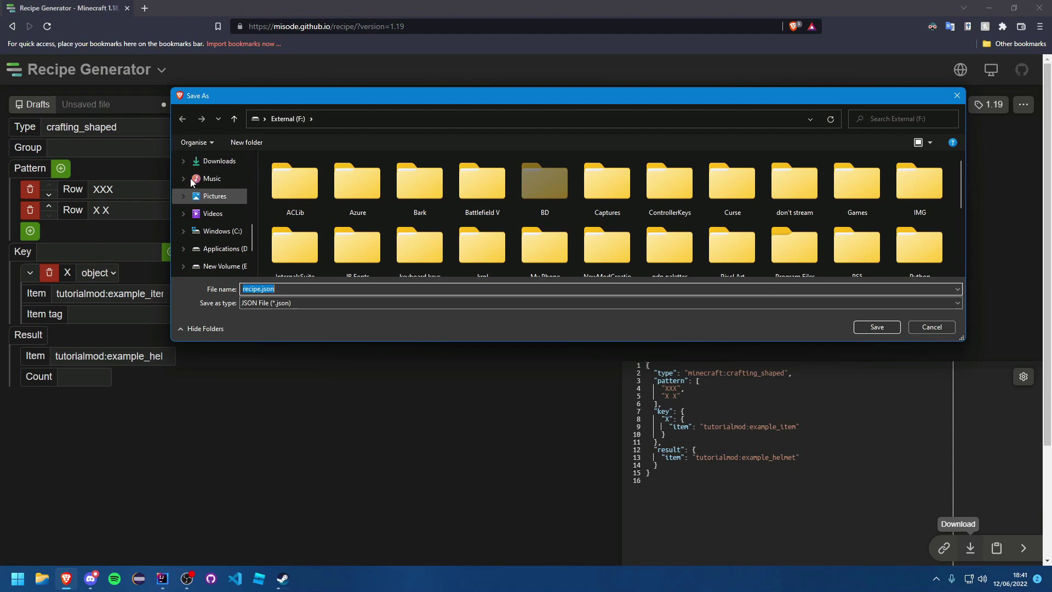
scroll(218, 214, up, 2)
click(215, 182)
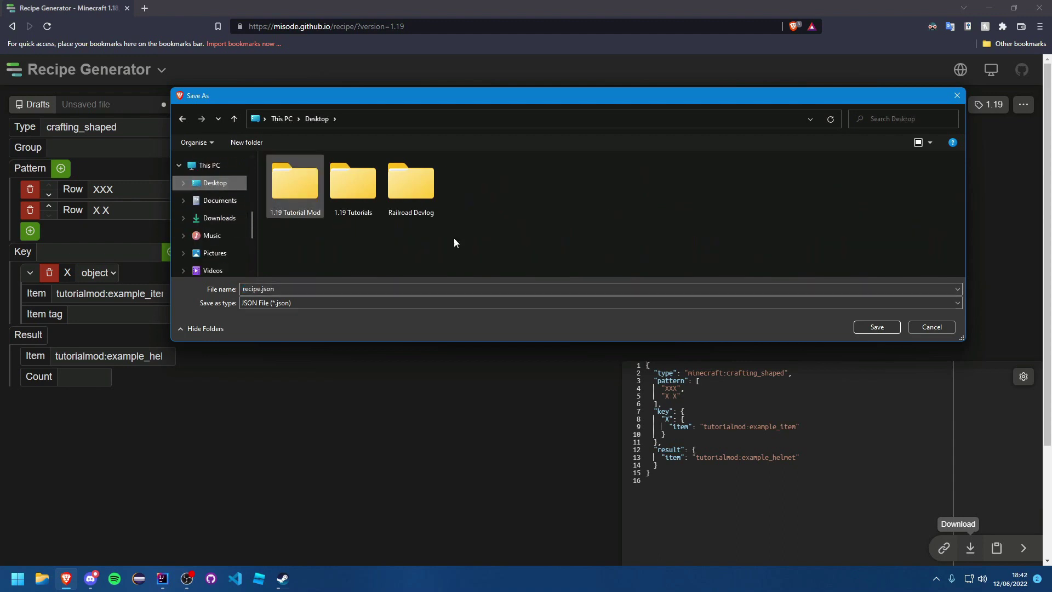
double_click(294, 188)
click(288, 269)
double_click(288, 268)
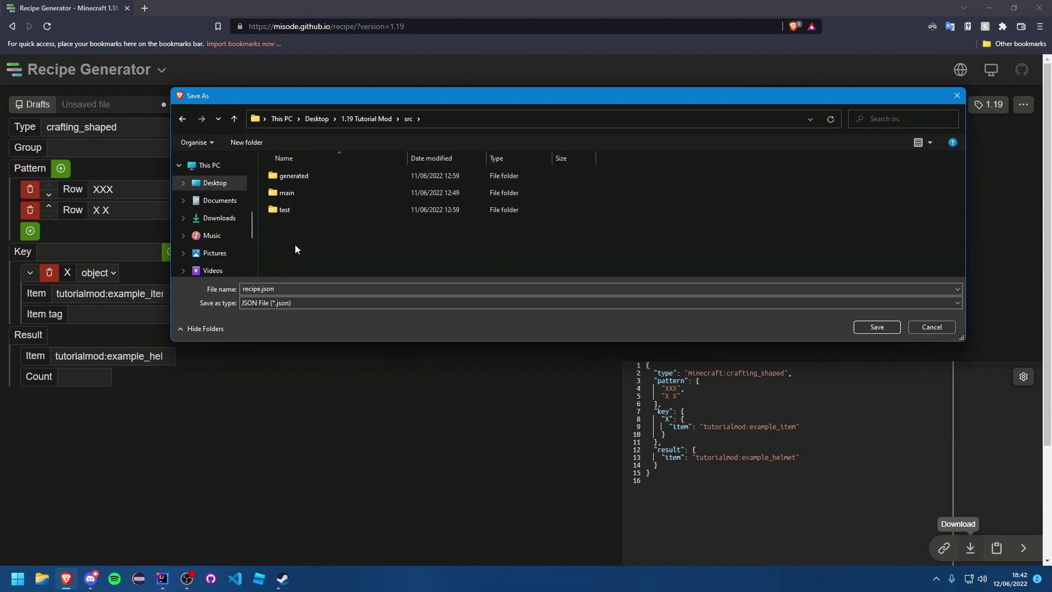
double_click(292, 197)
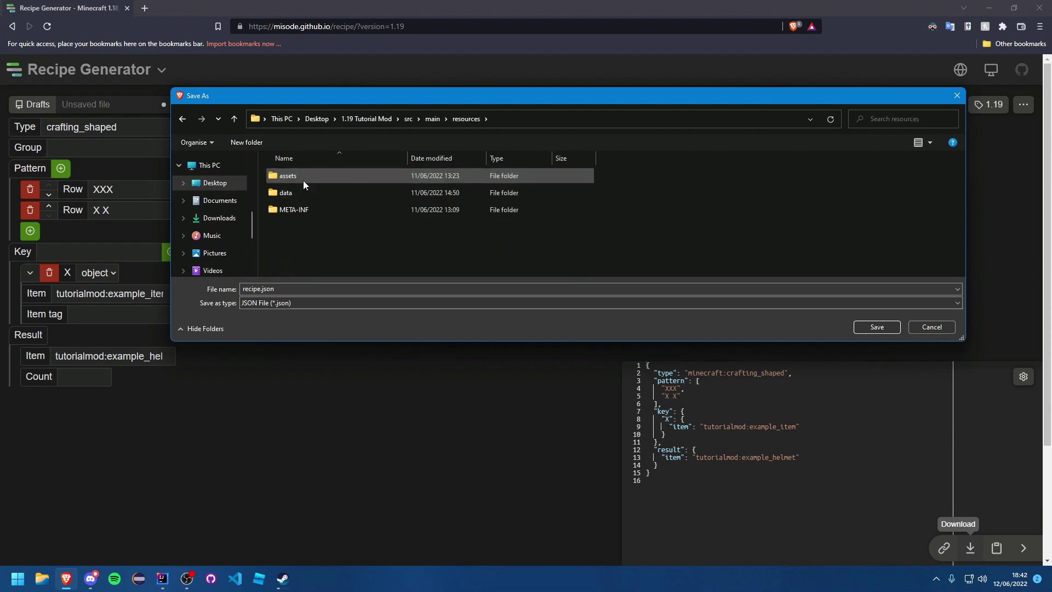
double_click(303, 177)
click(466, 119)
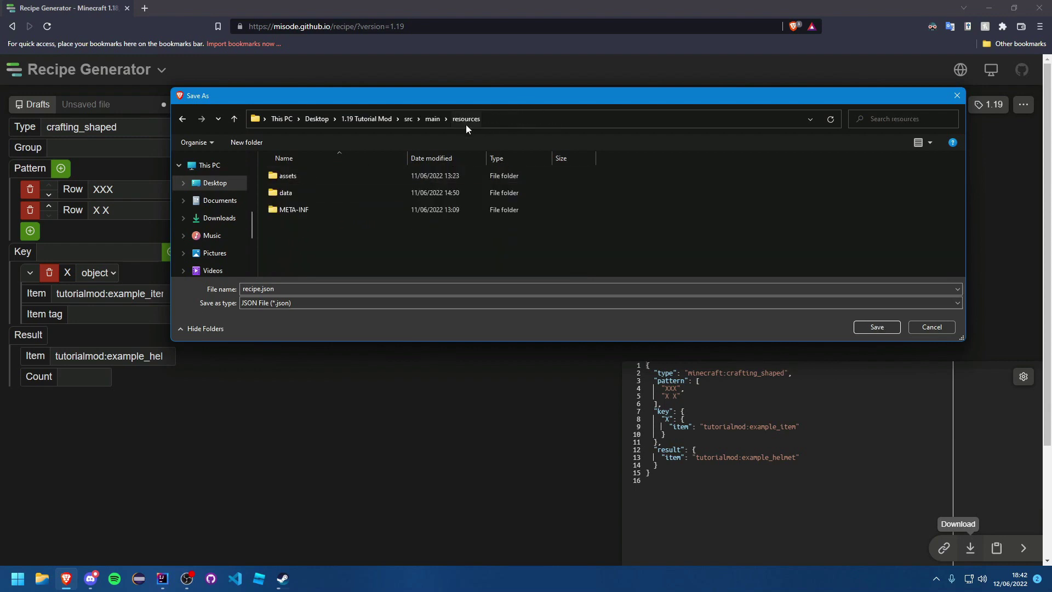
Step: Save it as example_helmet.json in data/tutorialmod/recipes
double_click(292, 193)
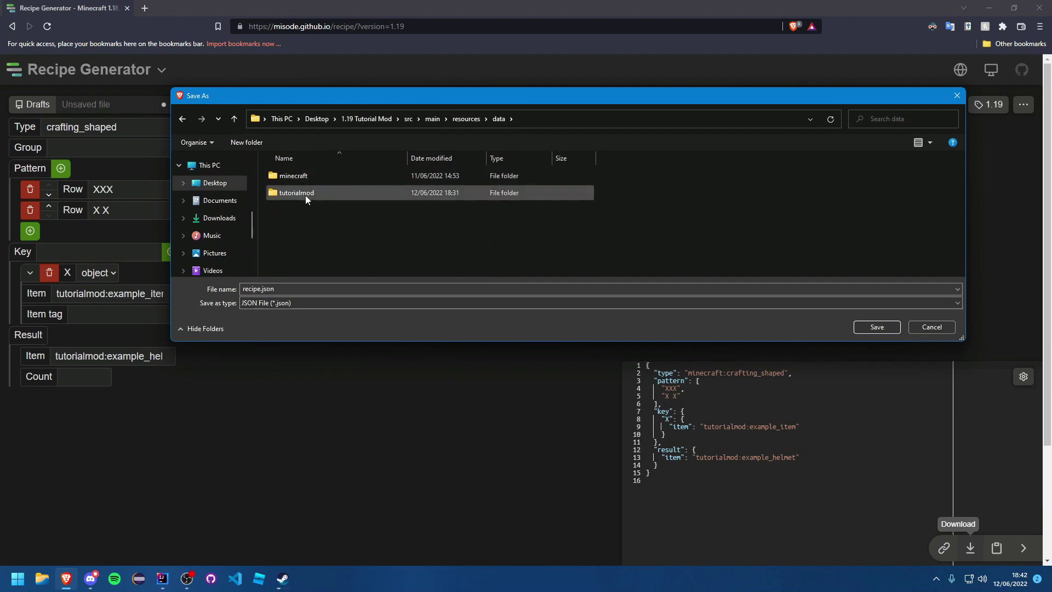
double_click(296, 192)
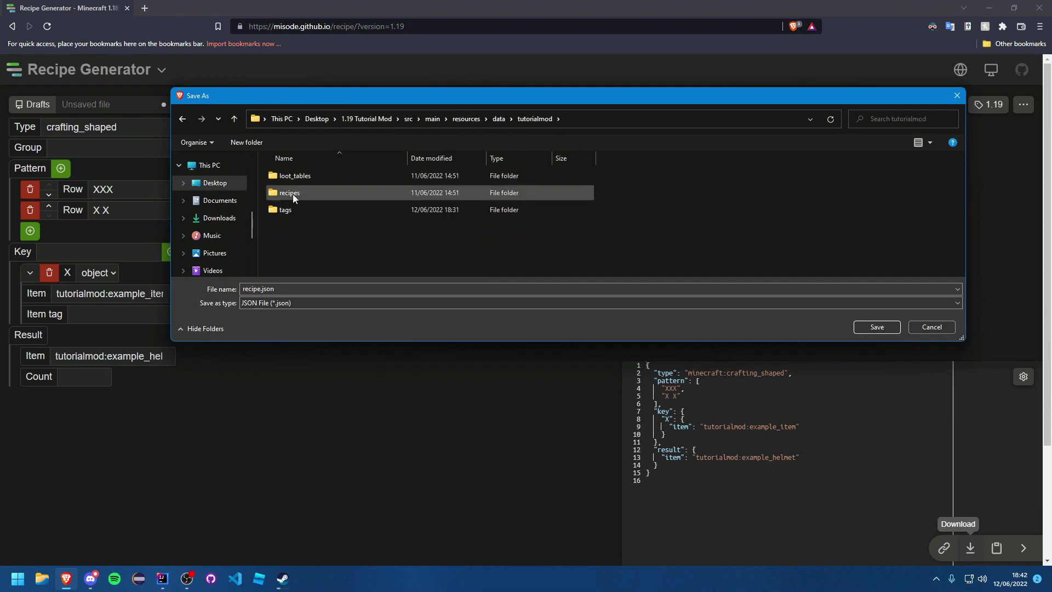
double_click(292, 193)
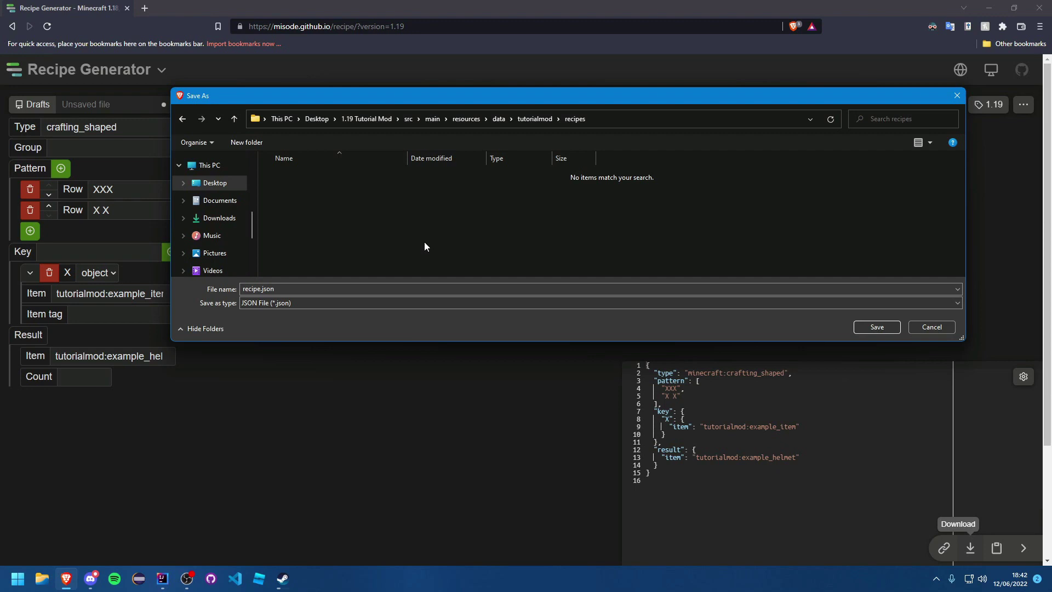
click(279, 289)
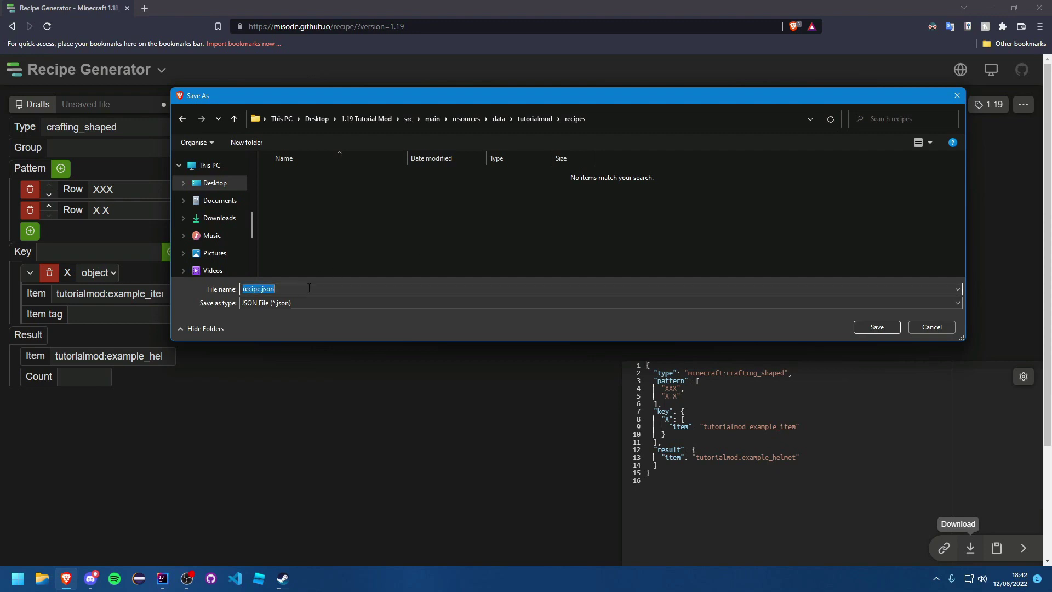
text(example_h)
text(elmet)
click(868, 328)
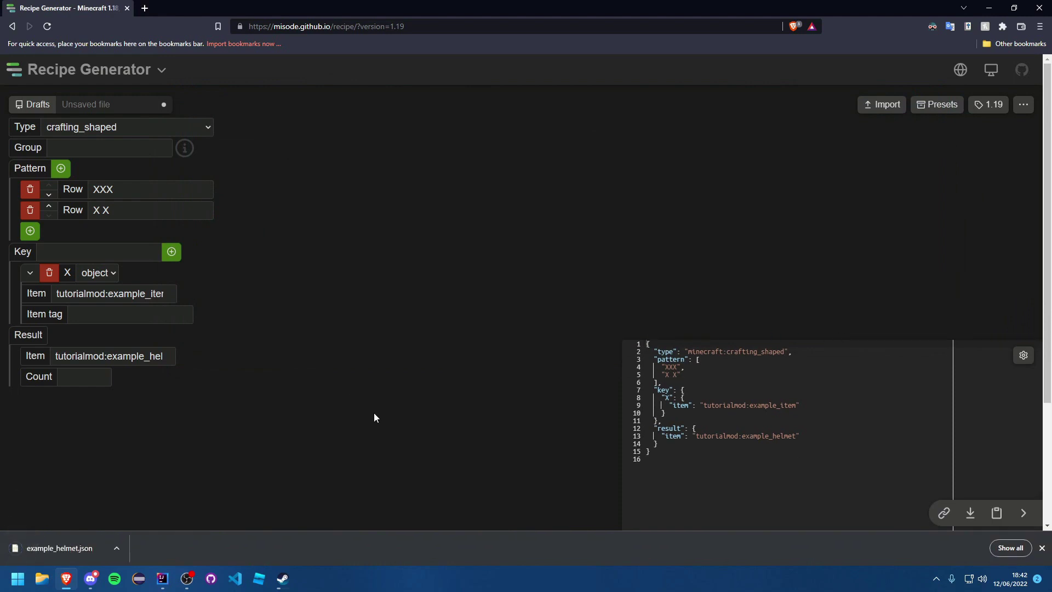
Step: Load the diamond_chestplate preset and change its key ingredient and result to tutorialmod items
click(944, 105)
text(chestplate)
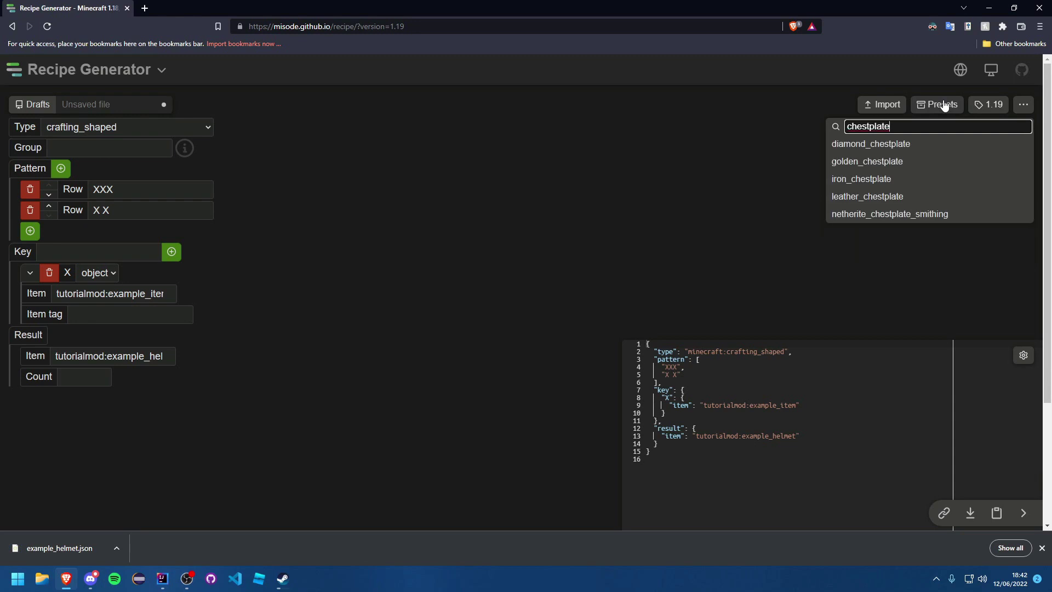
click(870, 144)
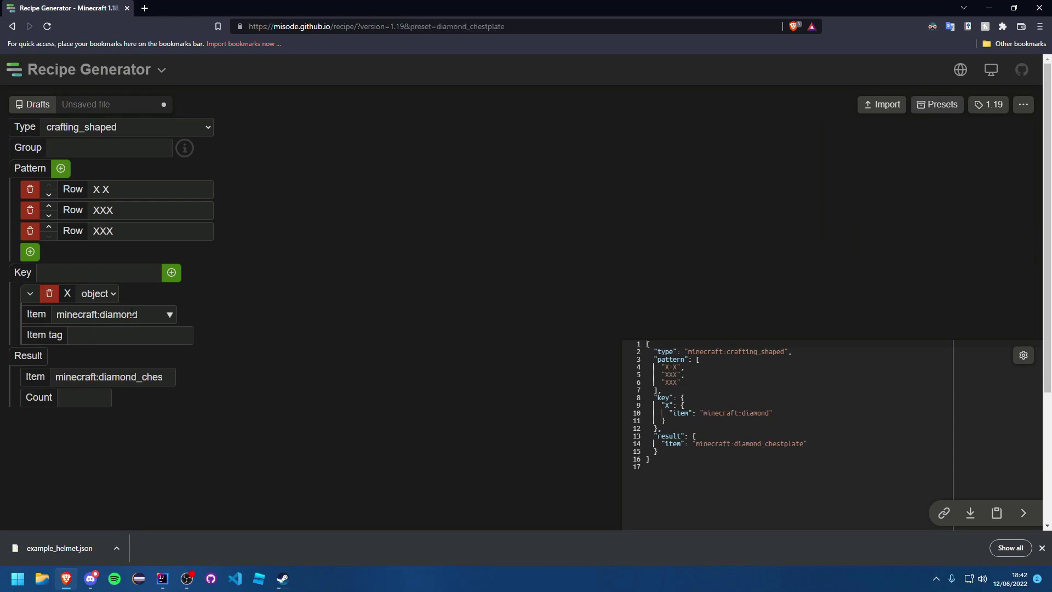
click(107, 314)
text(tutor)
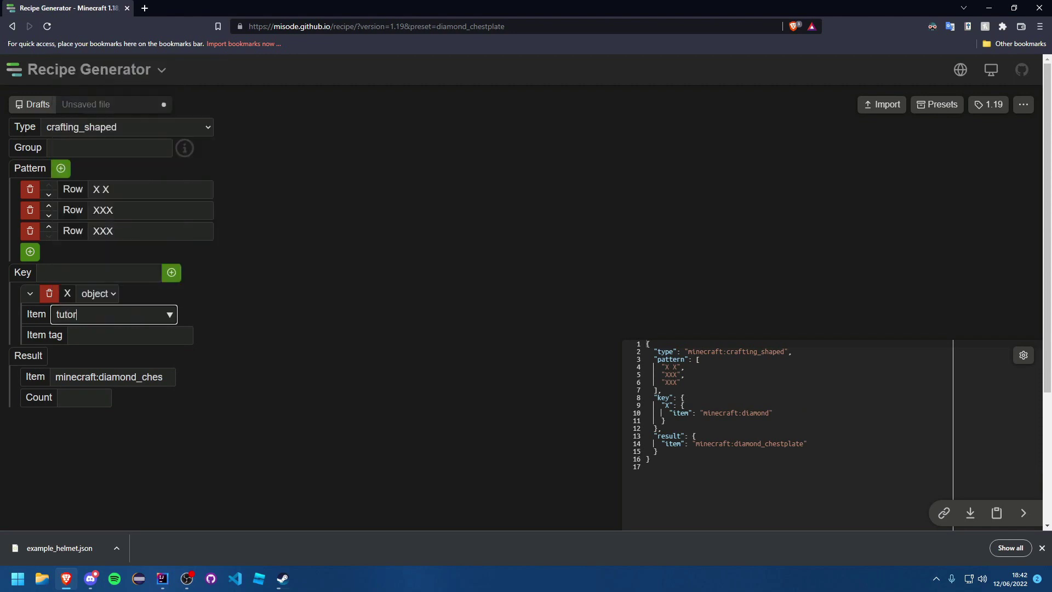
text(iialmod:exa)
text(mple)
text(_)
text(chestplate)
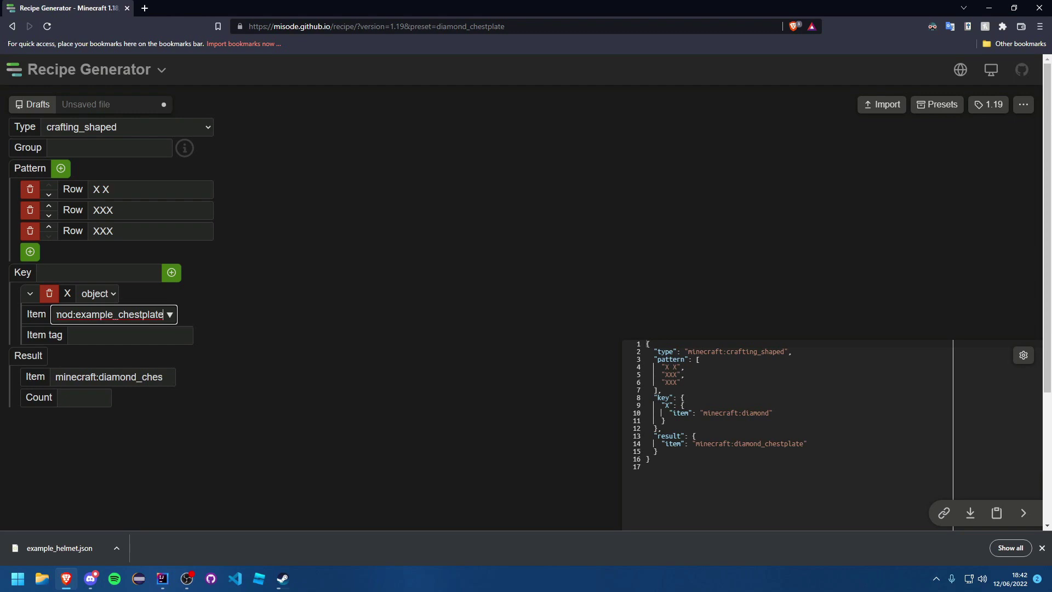
click(109, 377)
text(tutorialmod:example_chestplate)
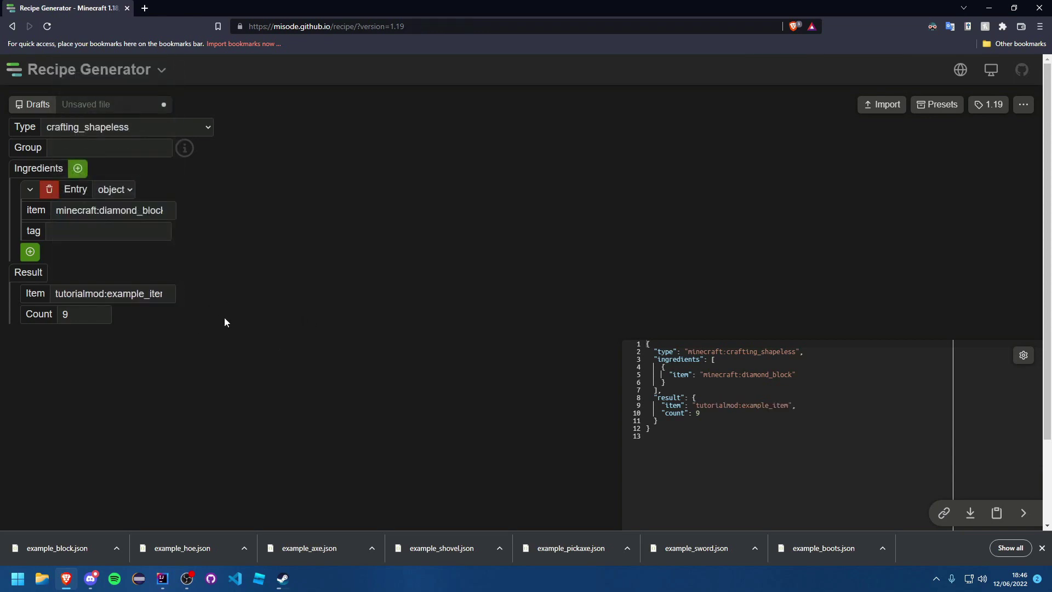
Step: Set the ingredient to tutorialmod:example_block and download the recipe as example_item.json
mouse_move(111, 211)
click(102, 212)
text(tutorialmod)
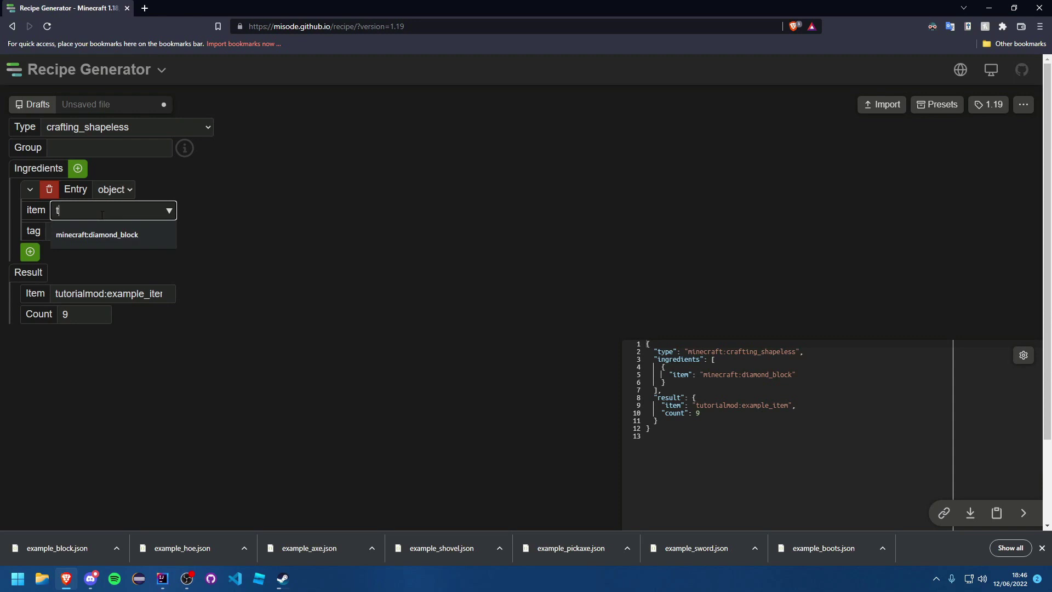
text(:)
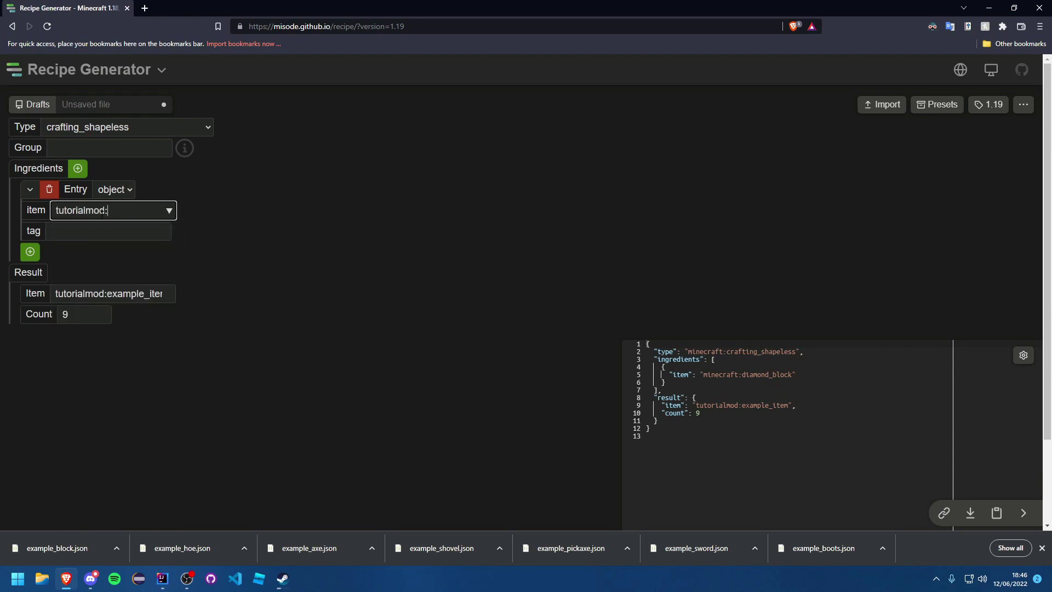
text(example)
key(BackSpace)
text(e_block)
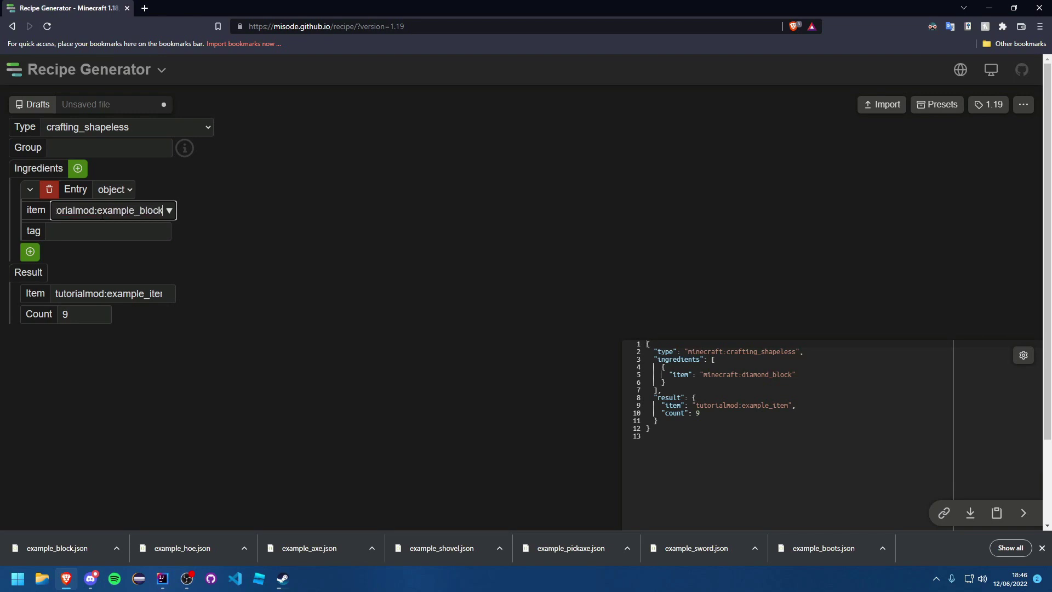
click(278, 278)
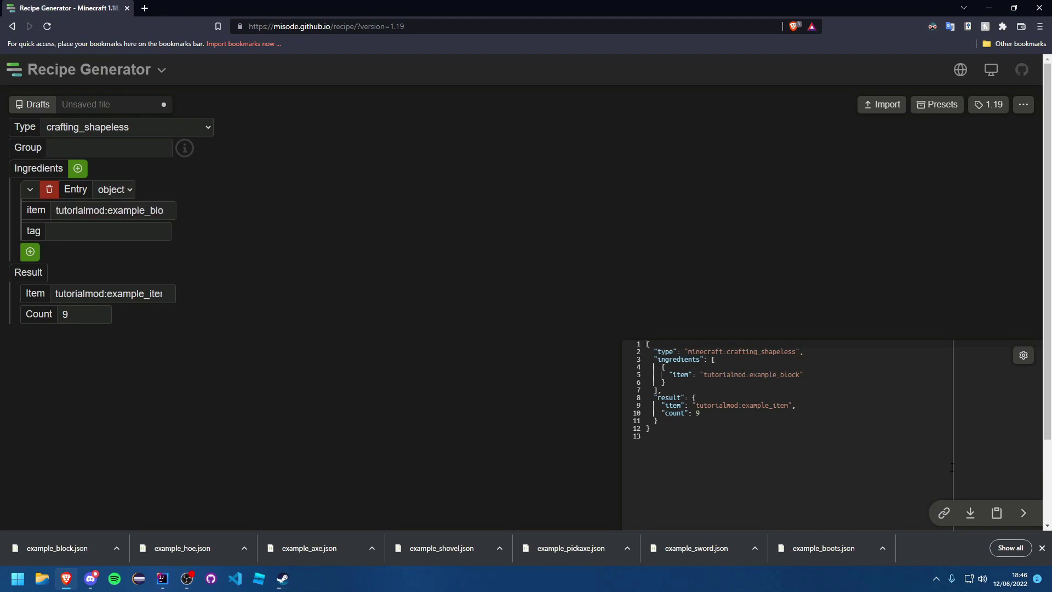
click(970, 513)
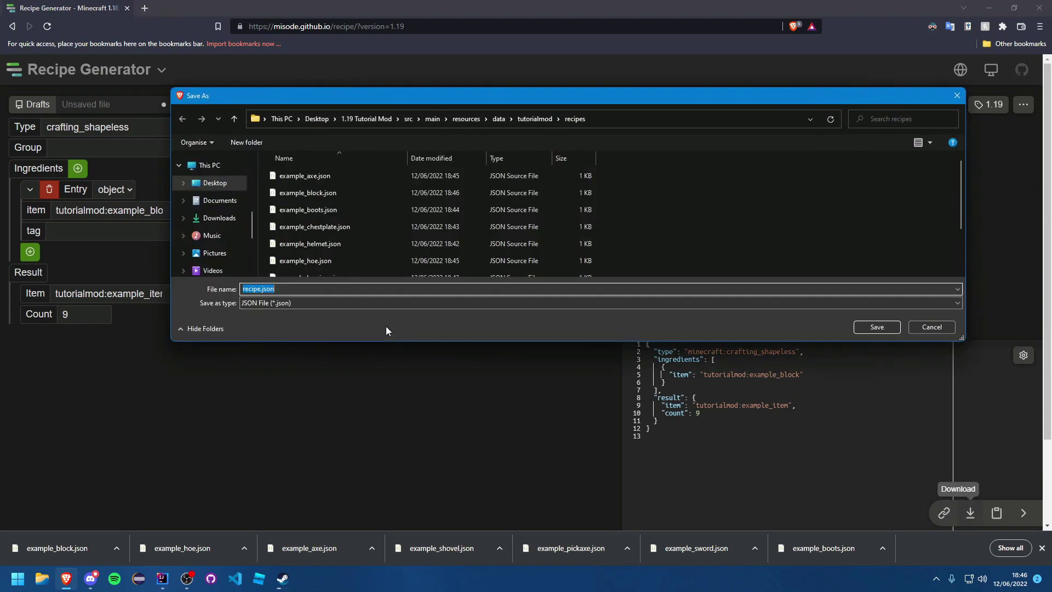
text(example)
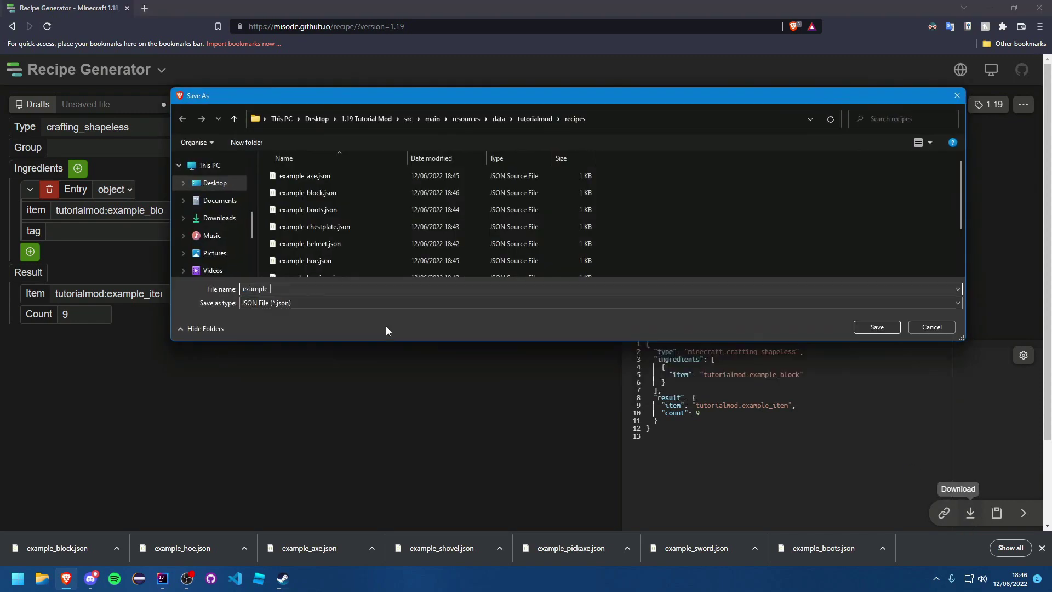
text(_item)
key(Return)
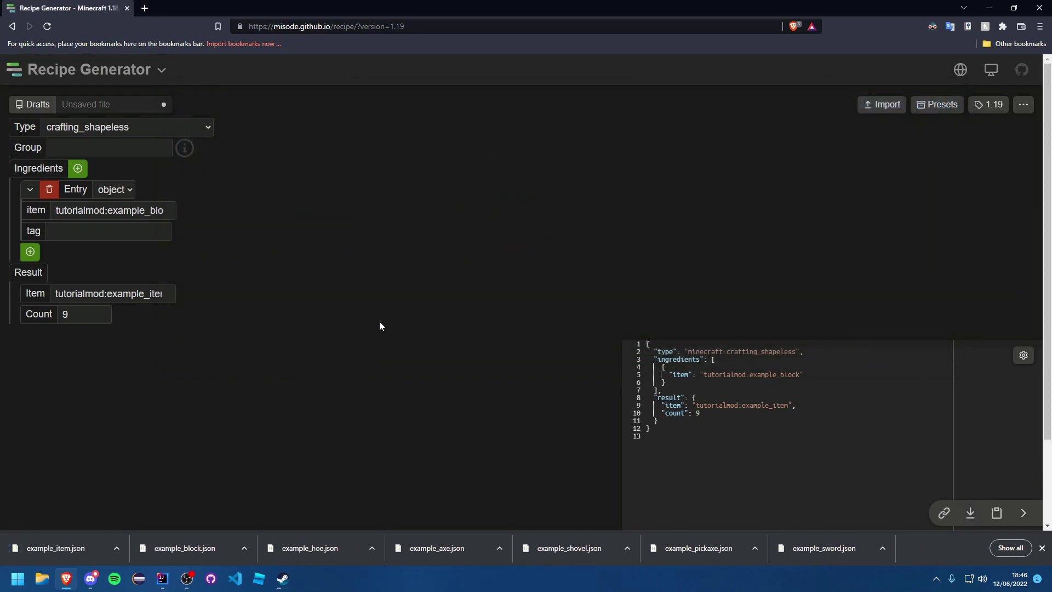
click(937, 104)
scroll(917, 191, down, 5)
scroll(917, 192, down, 5)
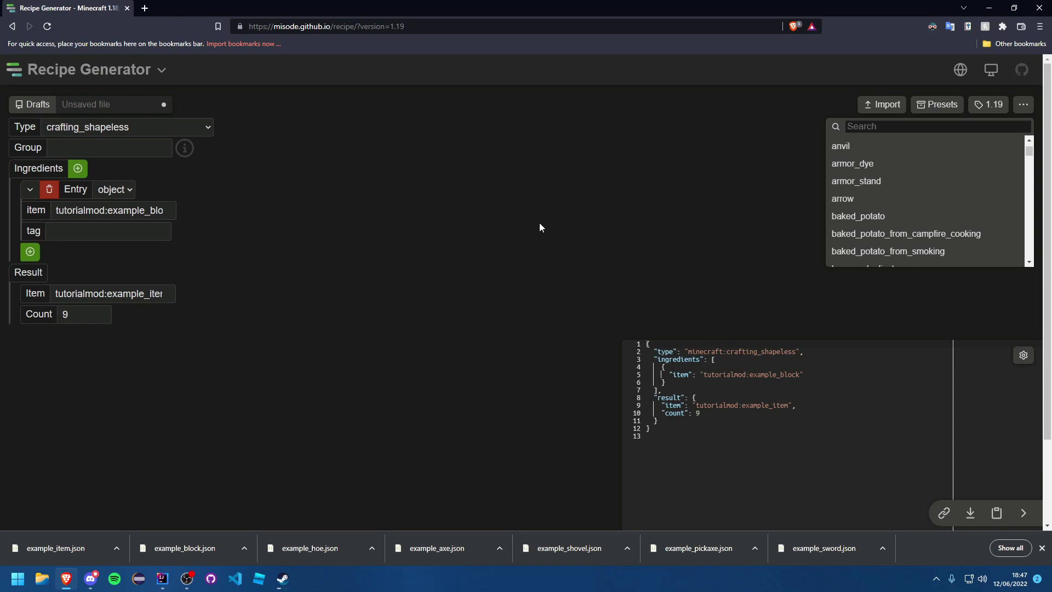
click(539, 223)
click(160, 127)
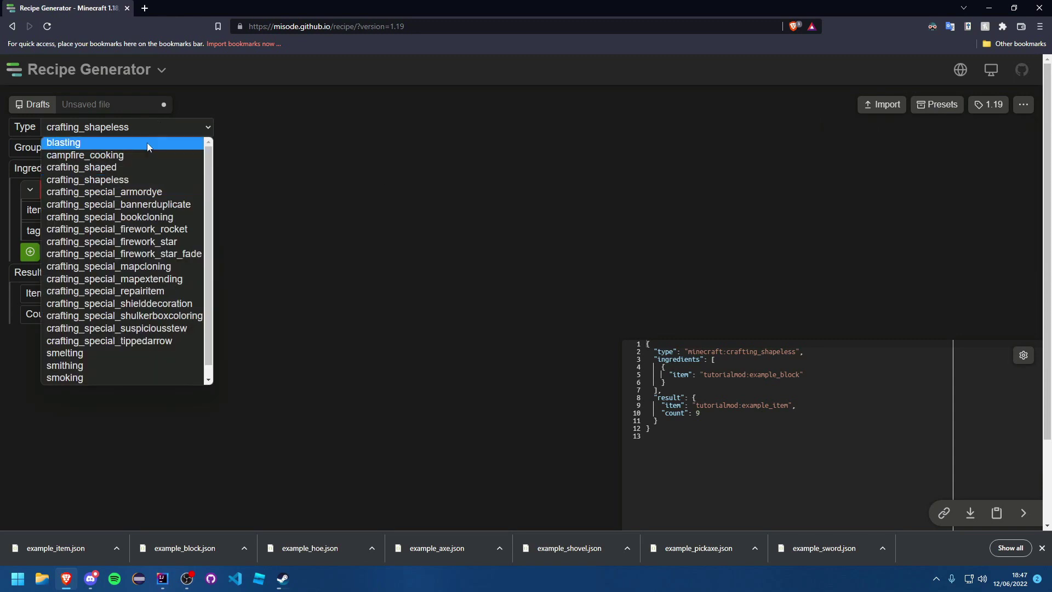
scroll(116, 363, down, 1)
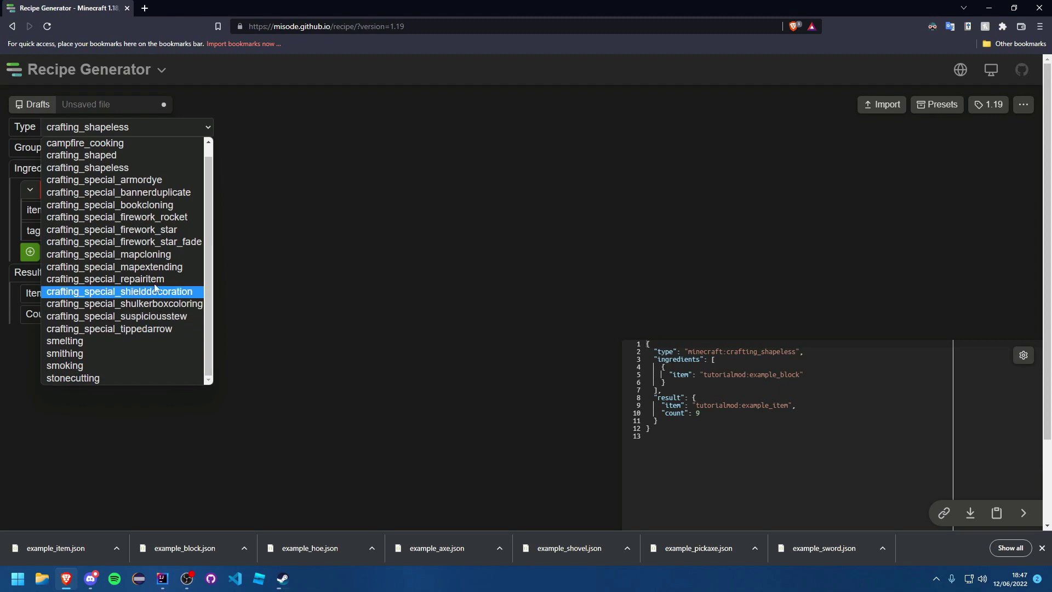
scroll(148, 276, up, 2)
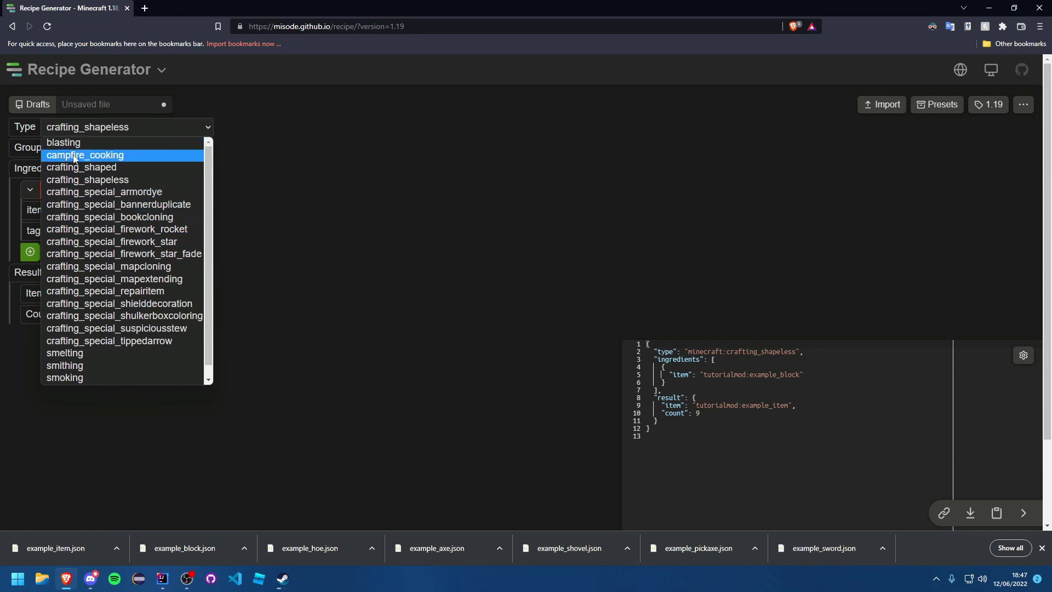
scroll(74, 158, down, 1)
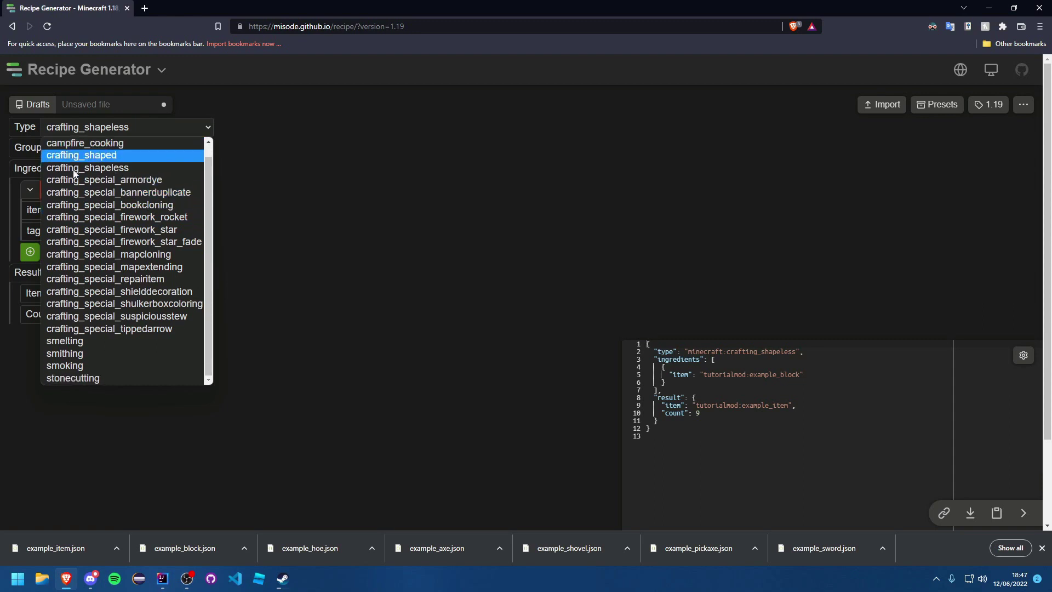
click(364, 243)
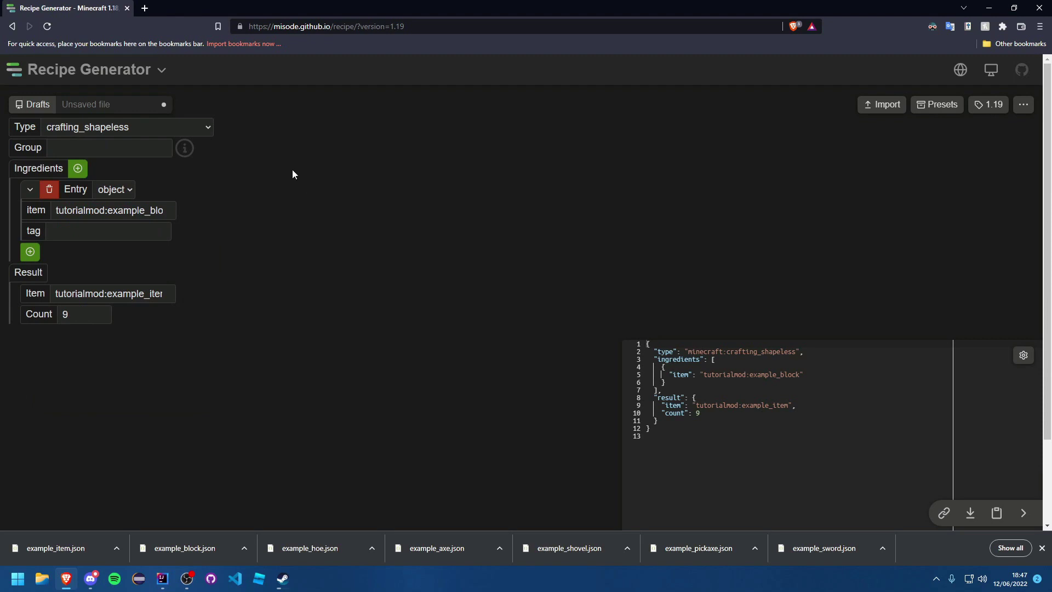
Step: In IntelliJ, expand the recipes folder and review example_axe.json and example_chestplate.json
click(127, 7)
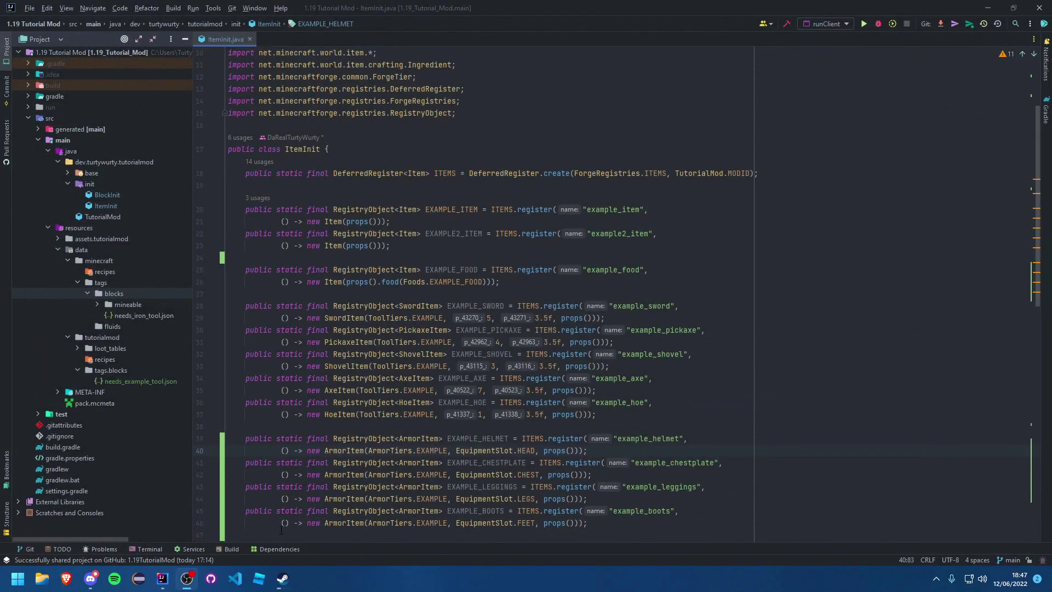
right_click(92, 362)
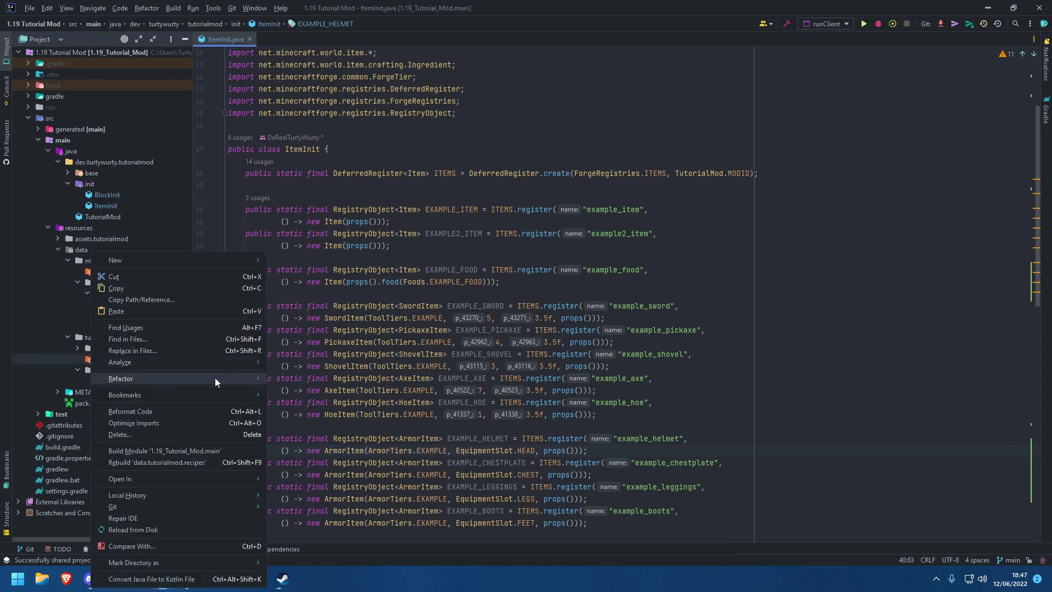
key(Escape)
click(77, 359)
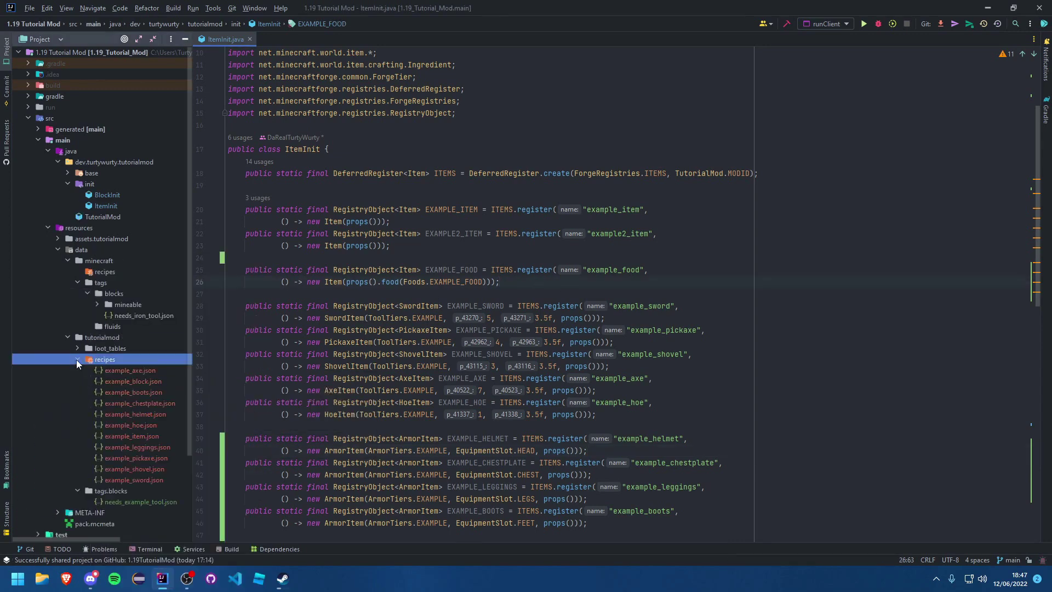
double_click(121, 367)
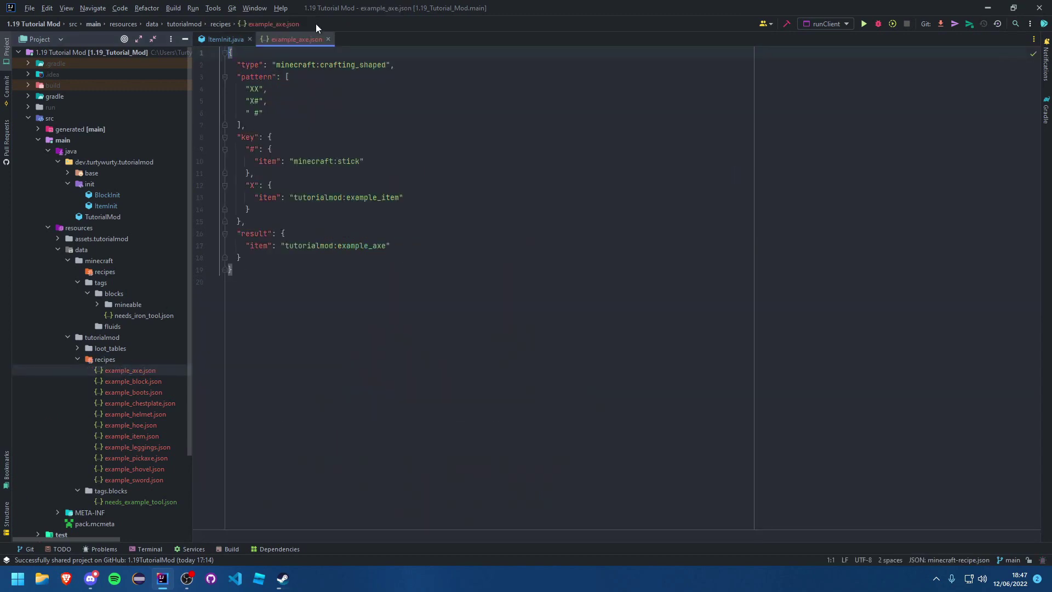
click(329, 41)
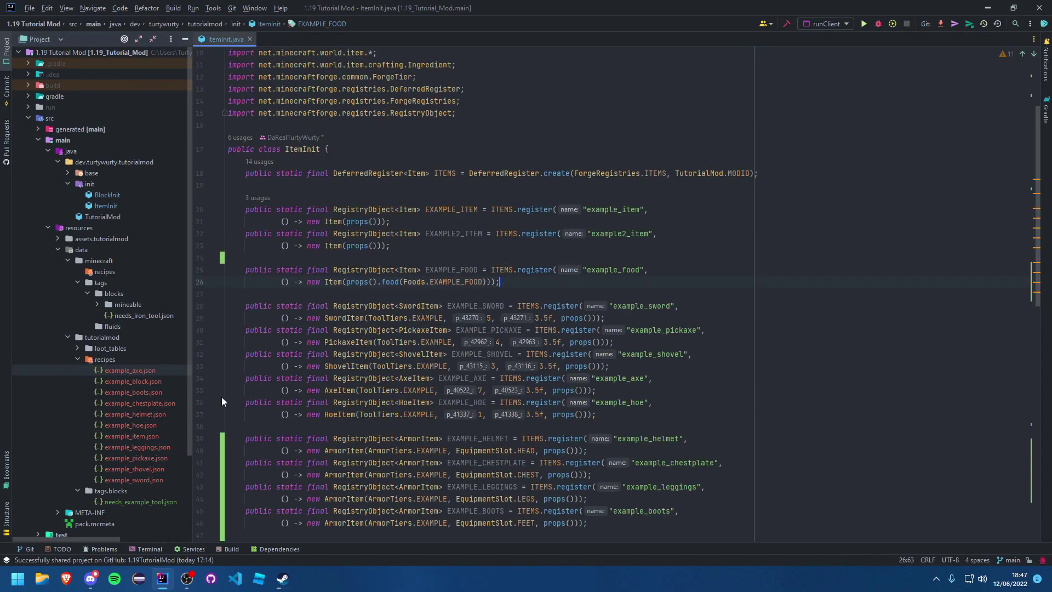
double_click(144, 404)
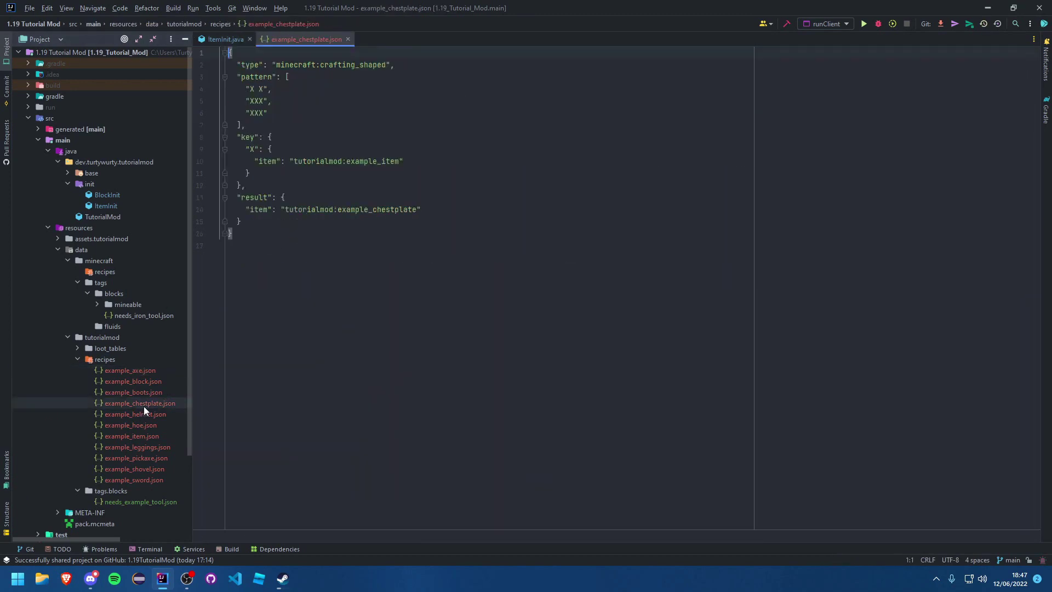
click(347, 40)
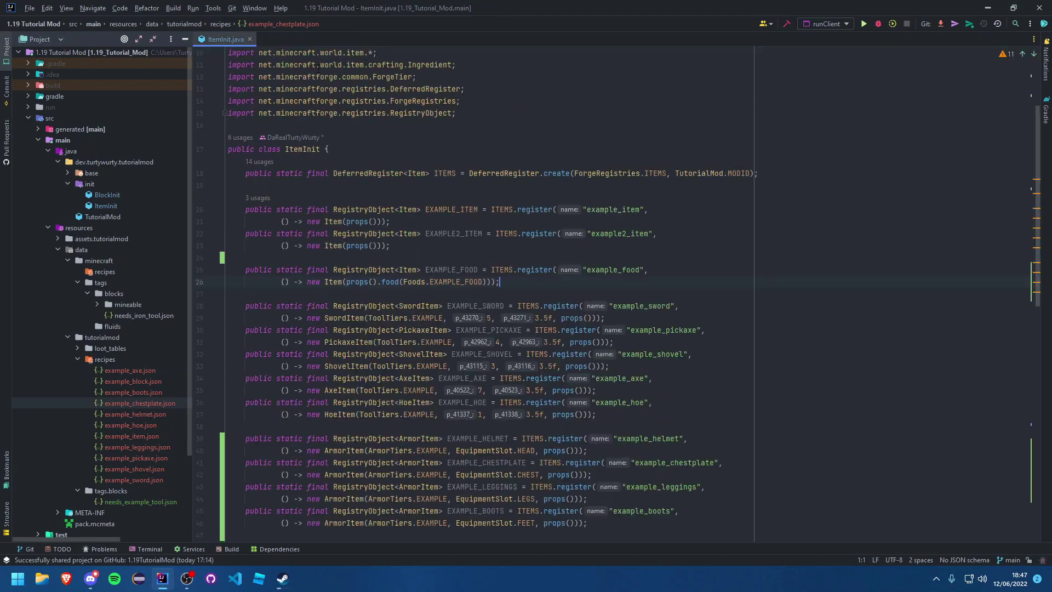
Step: Review example_leggings.json and example_boots.json, then collapse the recipes, tutorialmod, data and resources folders
double_click(150, 451)
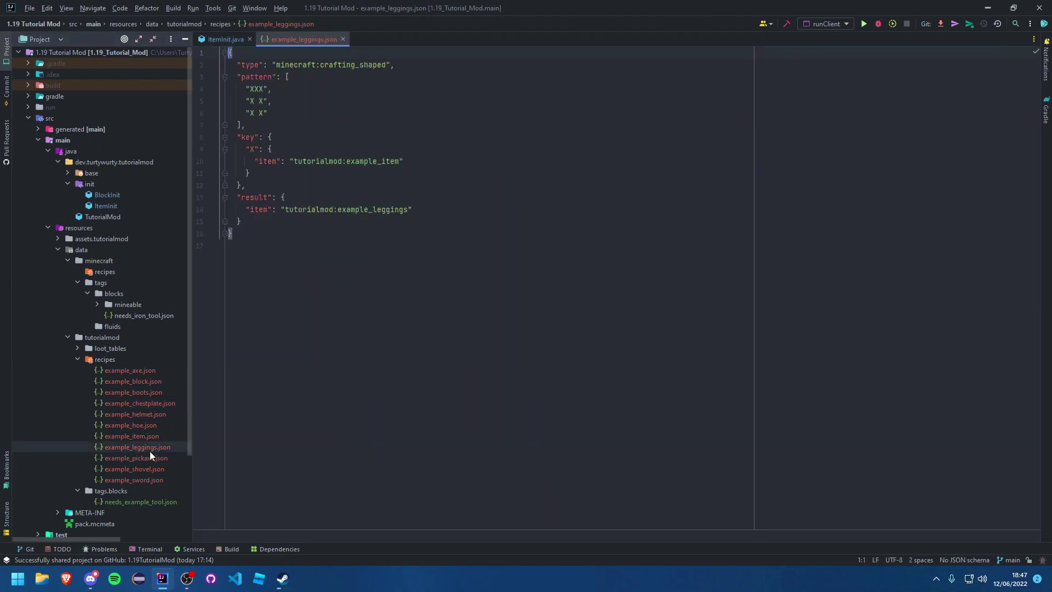
click(343, 40)
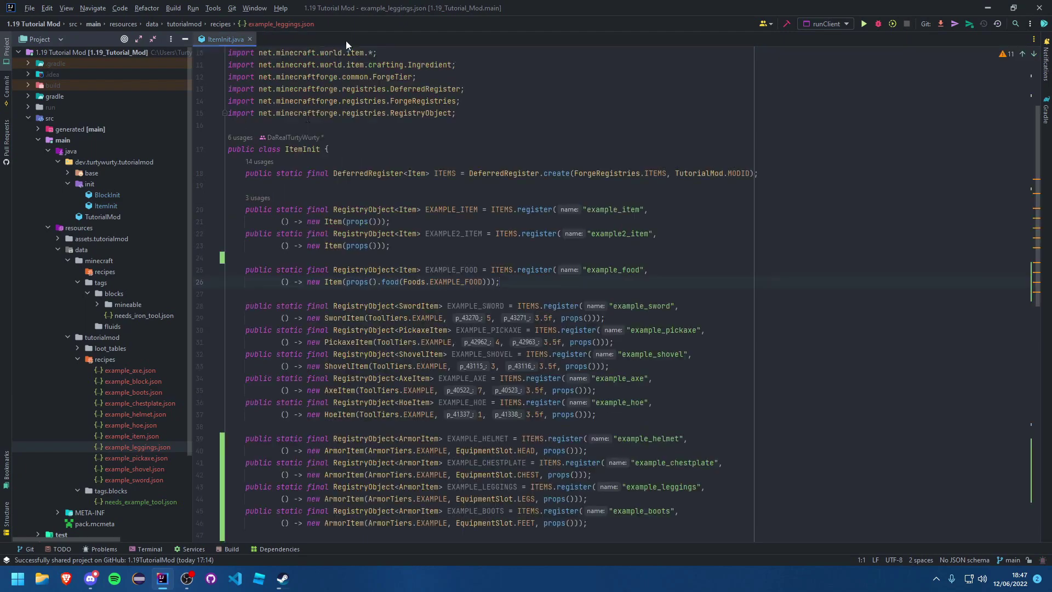
double_click(139, 393)
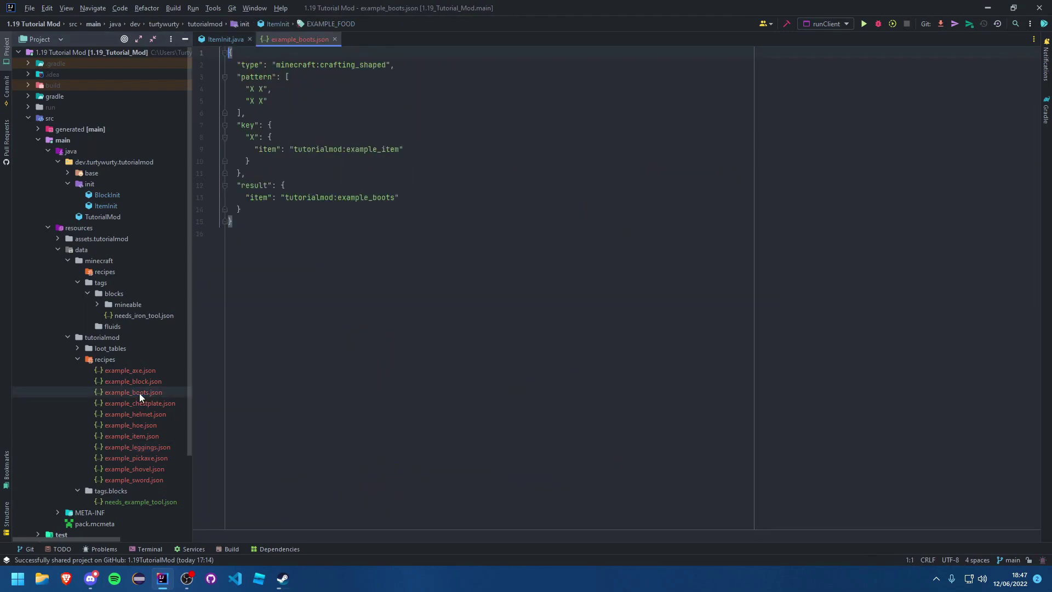
click(335, 40)
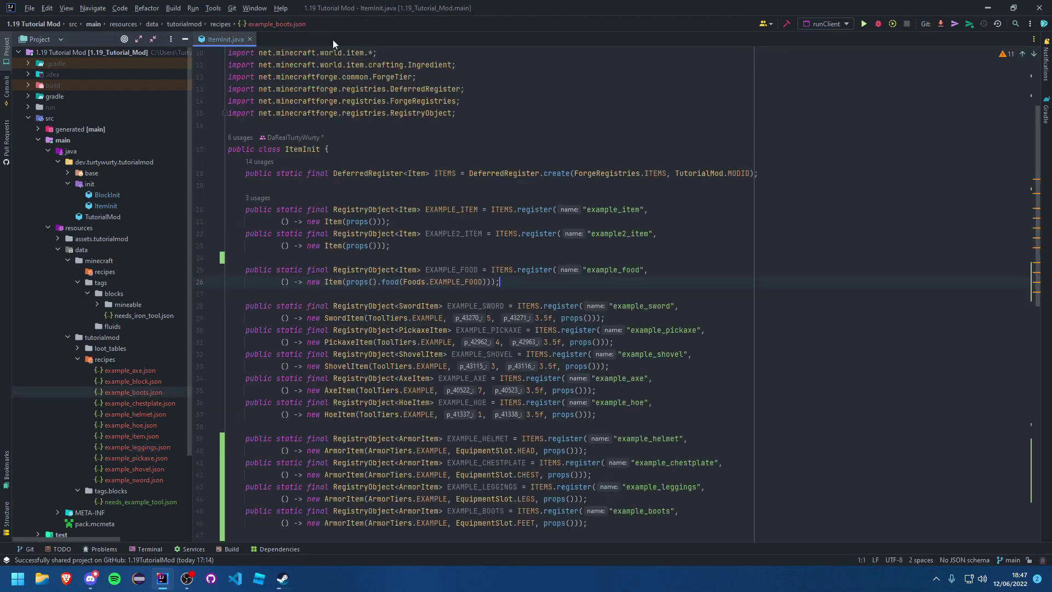
click(79, 359)
click(70, 338)
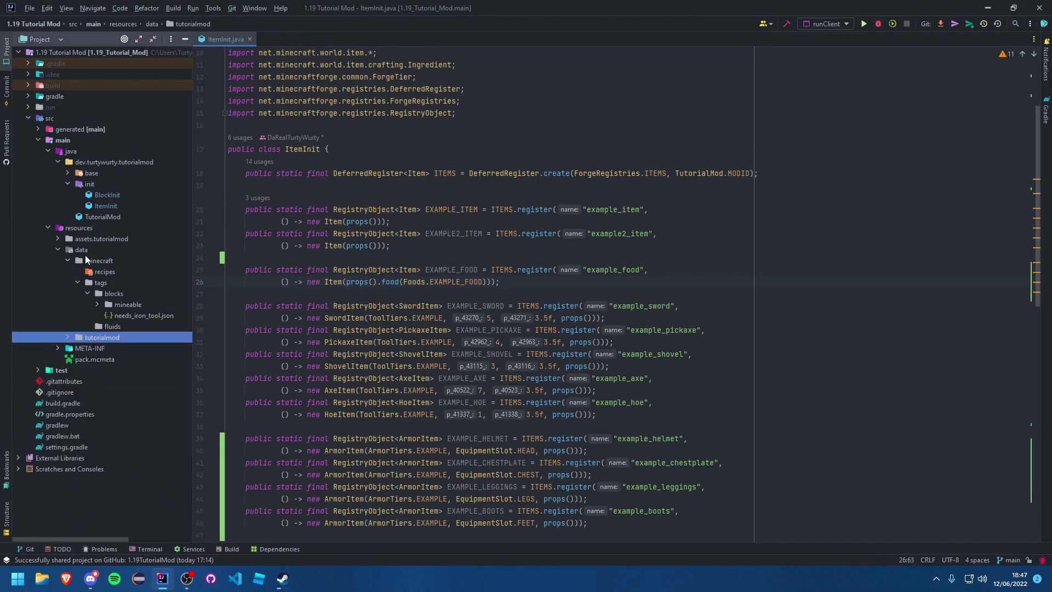
click(58, 249)
click(48, 228)
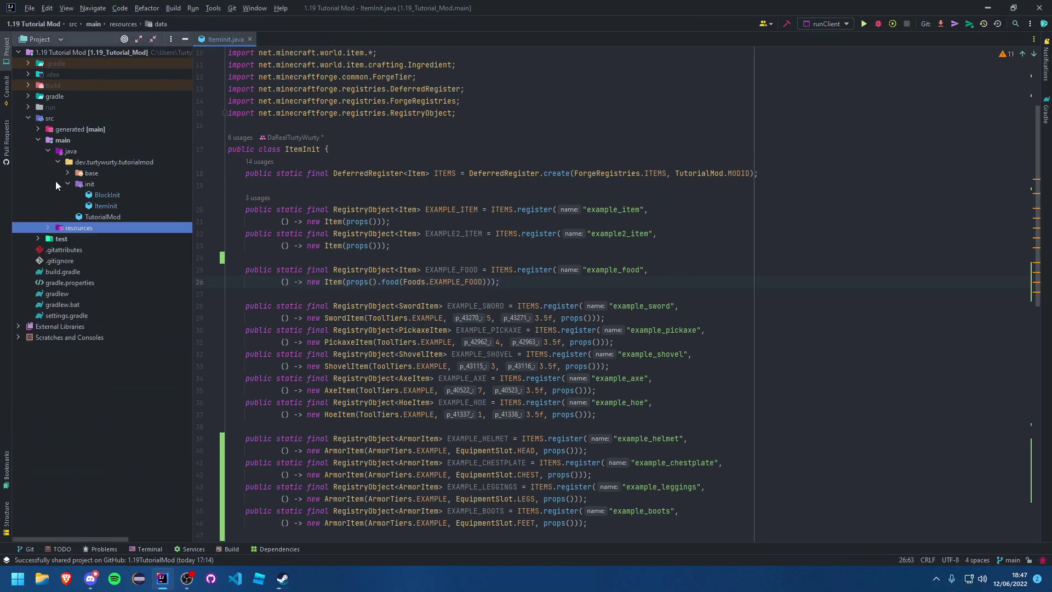
Step: Collapse the main source folder, then craft the slime chestplate at the crafting table
click(38, 144)
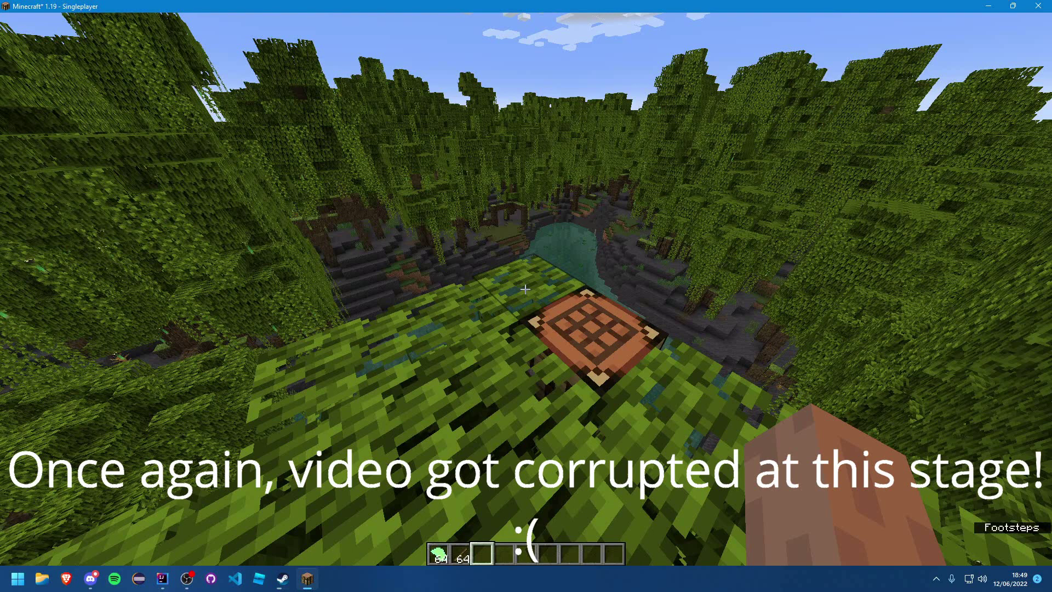
right_click(525, 288)
click(465, 218)
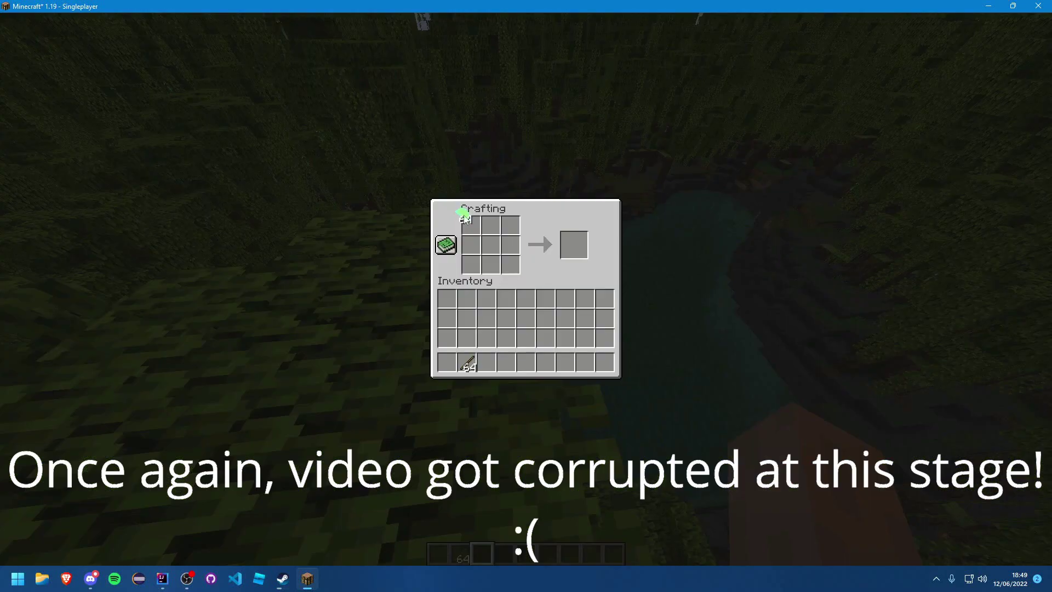
drag(471, 224, 511, 264)
click(574, 244)
click(564, 301)
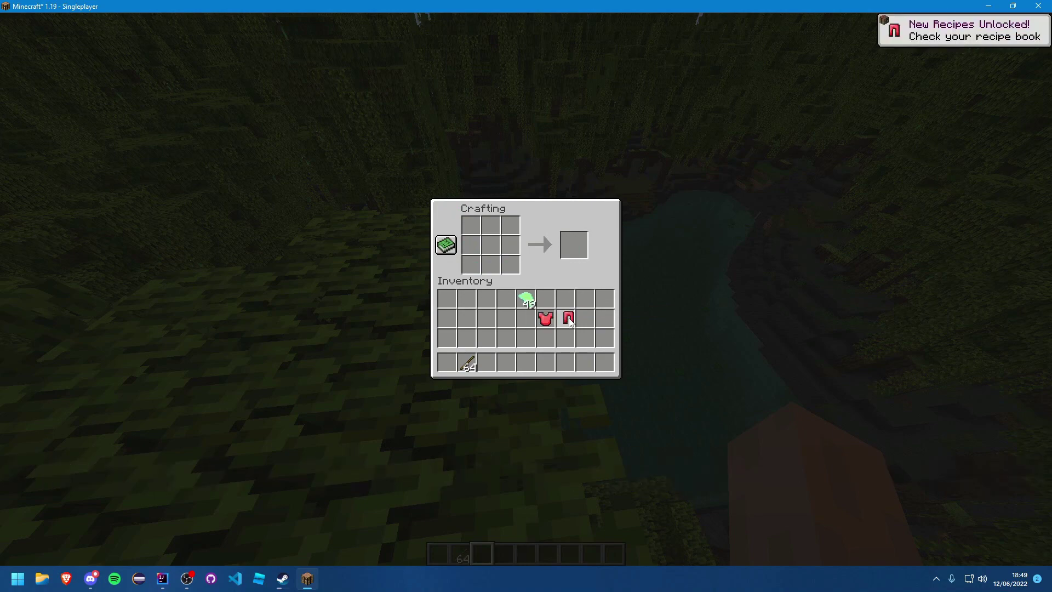
Step: Craft another slime armor piece and a slime-and-stick pickaxe
click(527, 301)
drag(471, 244, 518, 232)
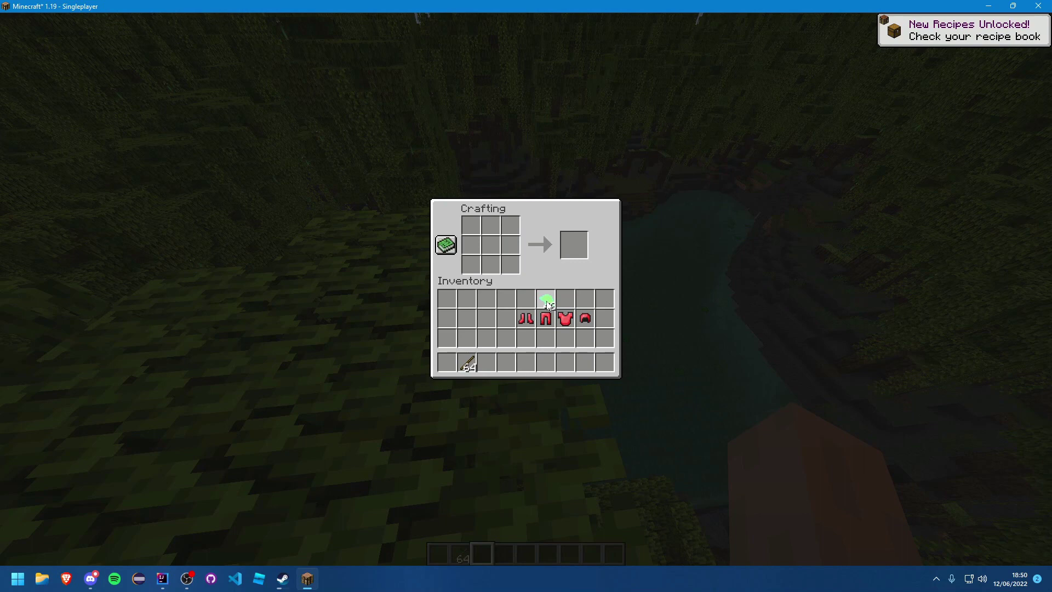
drag(472, 226, 512, 226)
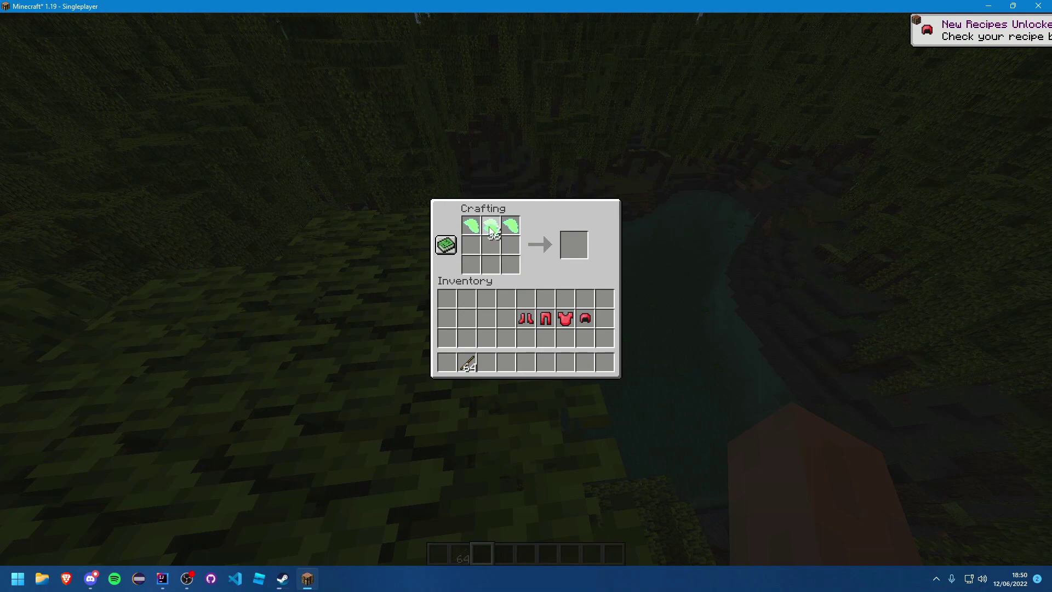
drag(492, 245, 492, 265)
click(507, 320)
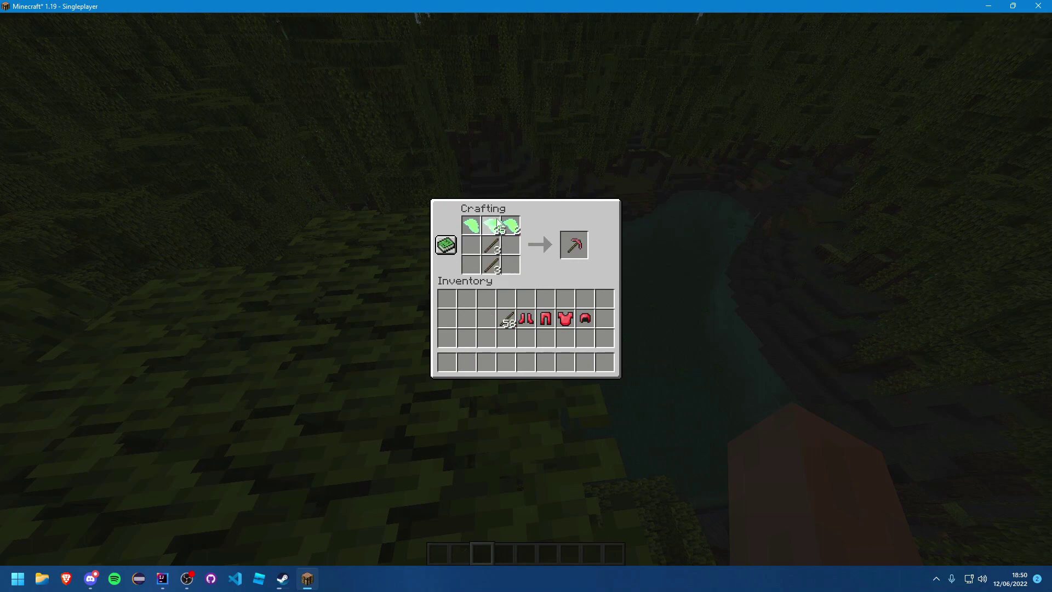
click(527, 299)
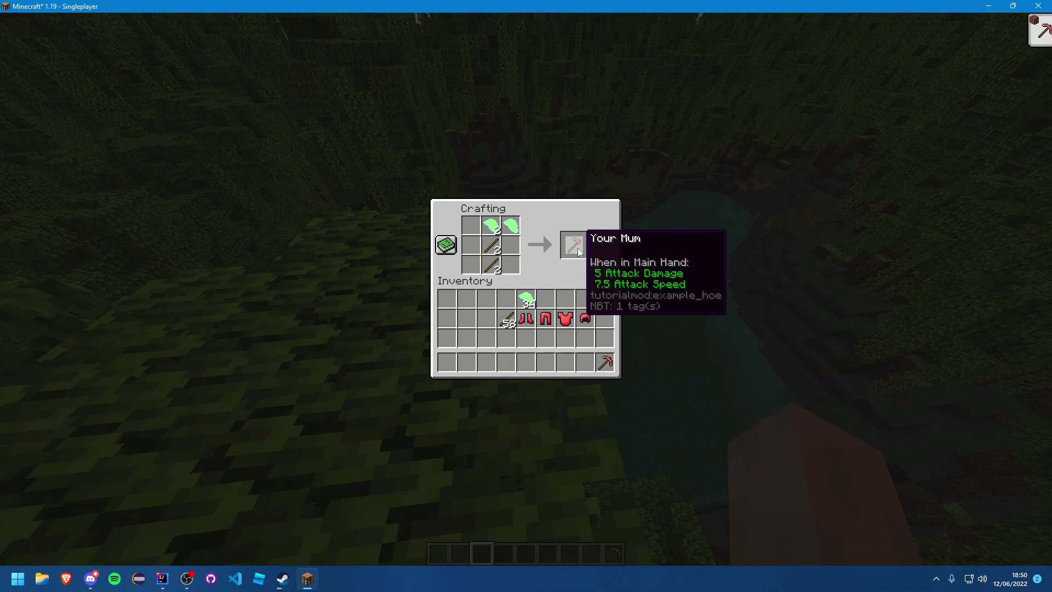
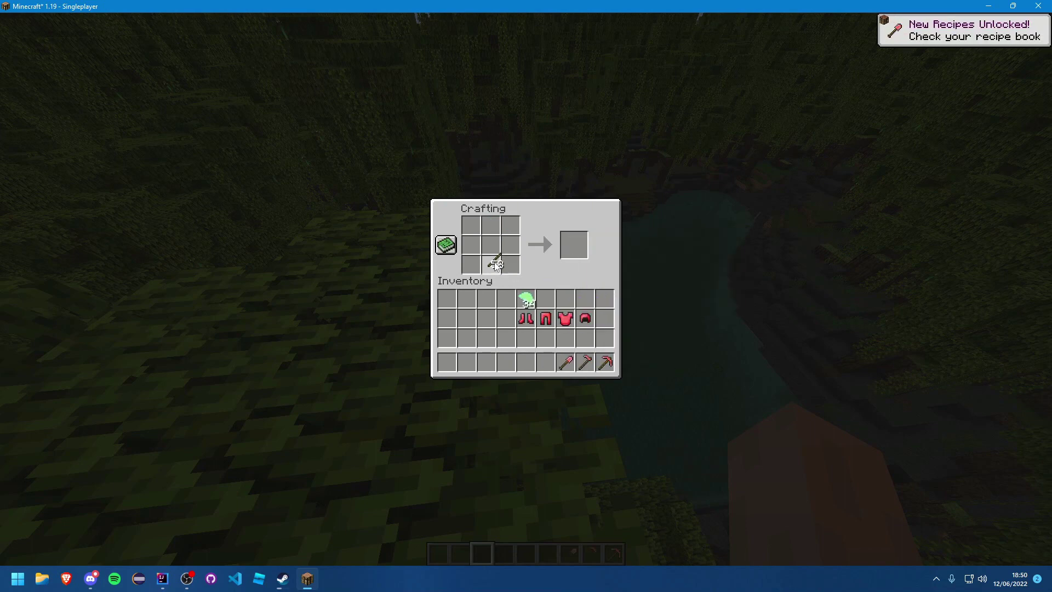
Step: Craft the mod's sword from two green items over a stick and take it
click(508, 300)
right_click(491, 245)
right_click(492, 225)
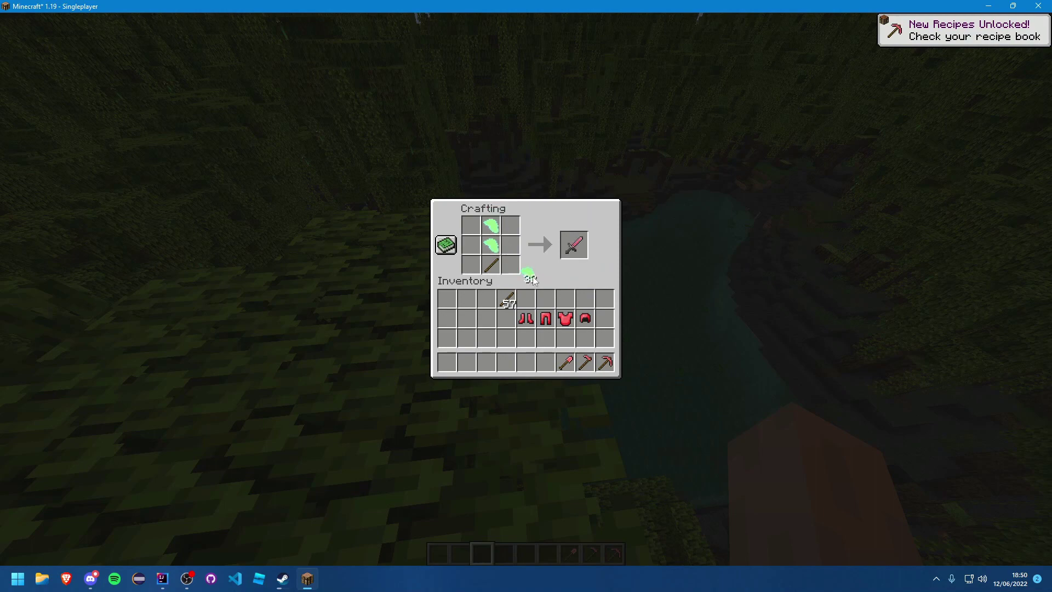
click(546, 299)
shift+click(573, 245)
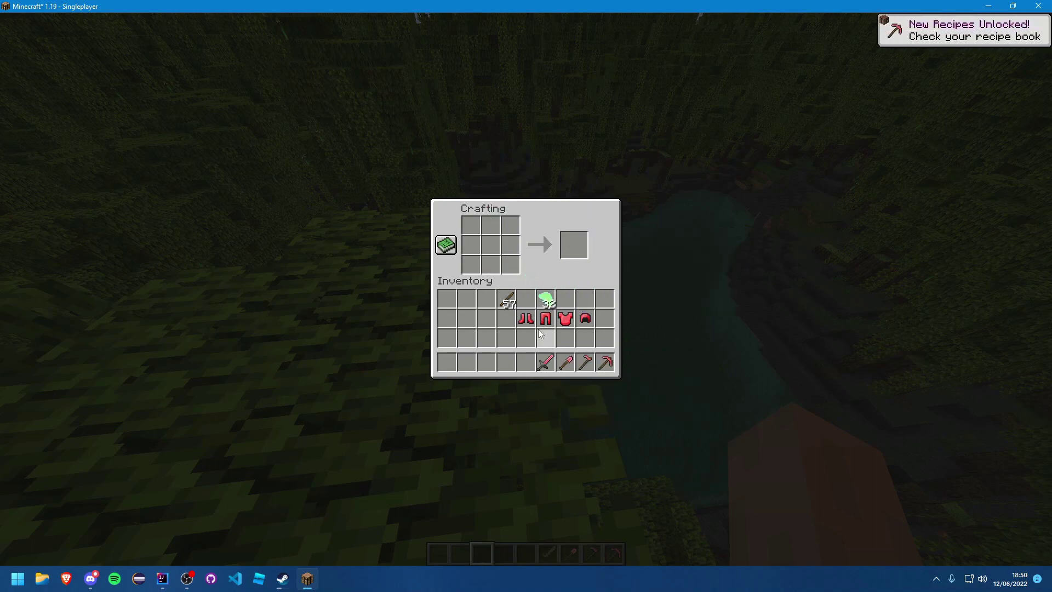
Step: Lay out two sticks and green items in the grid for the axe recipe
click(507, 300)
right_click(492, 245)
right_click(492, 265)
click(507, 299)
click(546, 300)
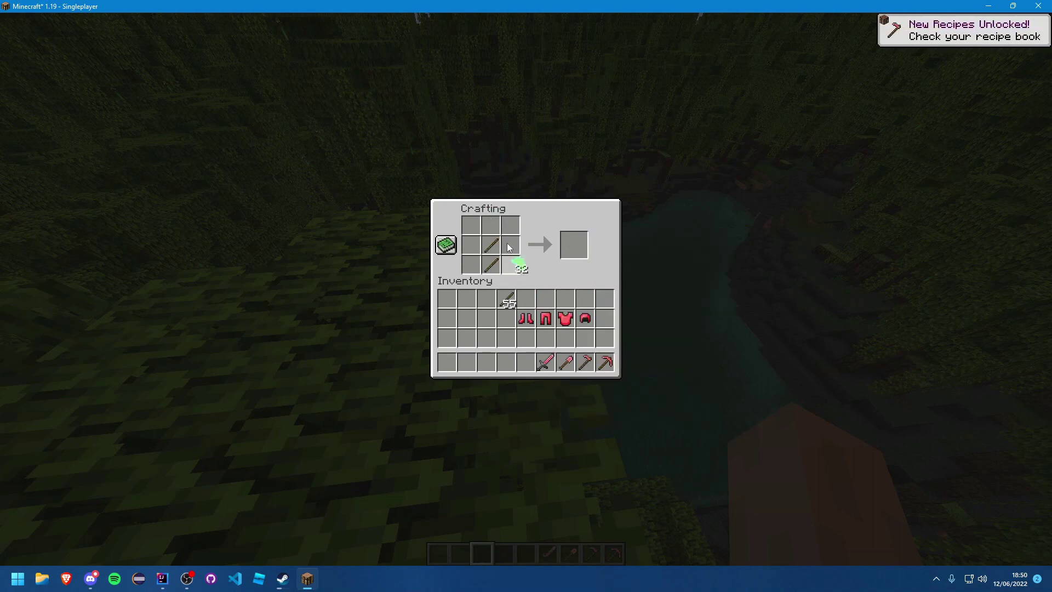
right_click(492, 226)
right_click(471, 245)
click(527, 299)
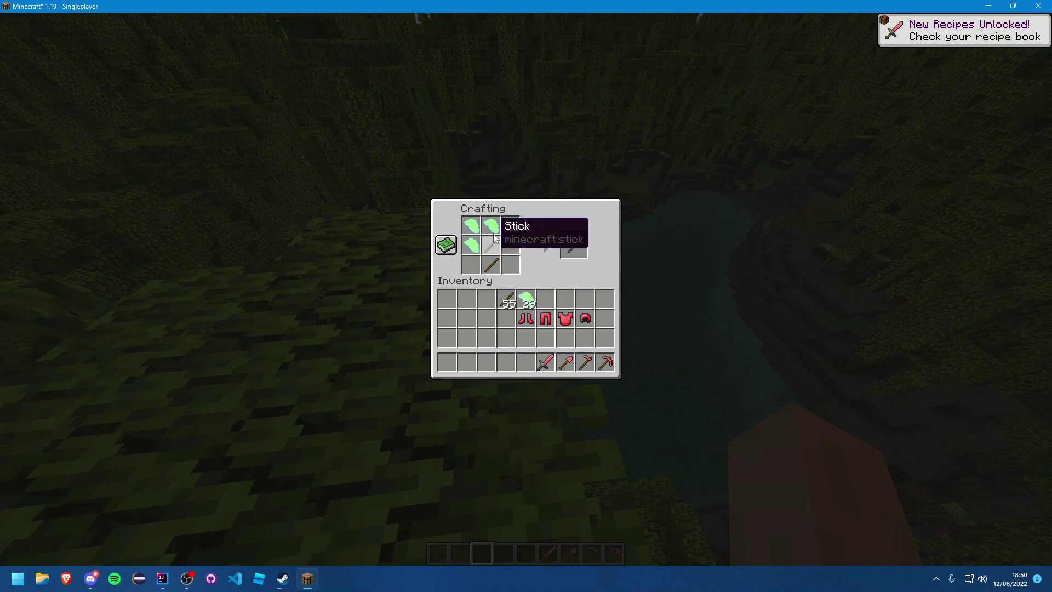
Step: Rearrange the green items into the axe shape and move the Example Axe to the hotbar
click(471, 245)
click(470, 225)
right_click(511, 245)
right_click(511, 225)
click(512, 226)
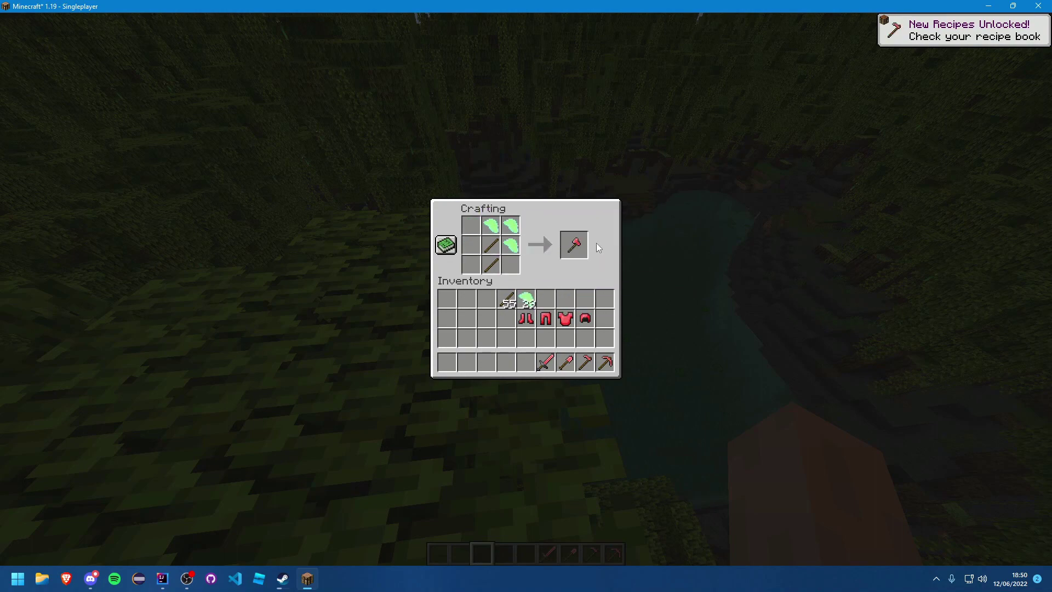
click(512, 245)
right_click(471, 245)
right_click(512, 225)
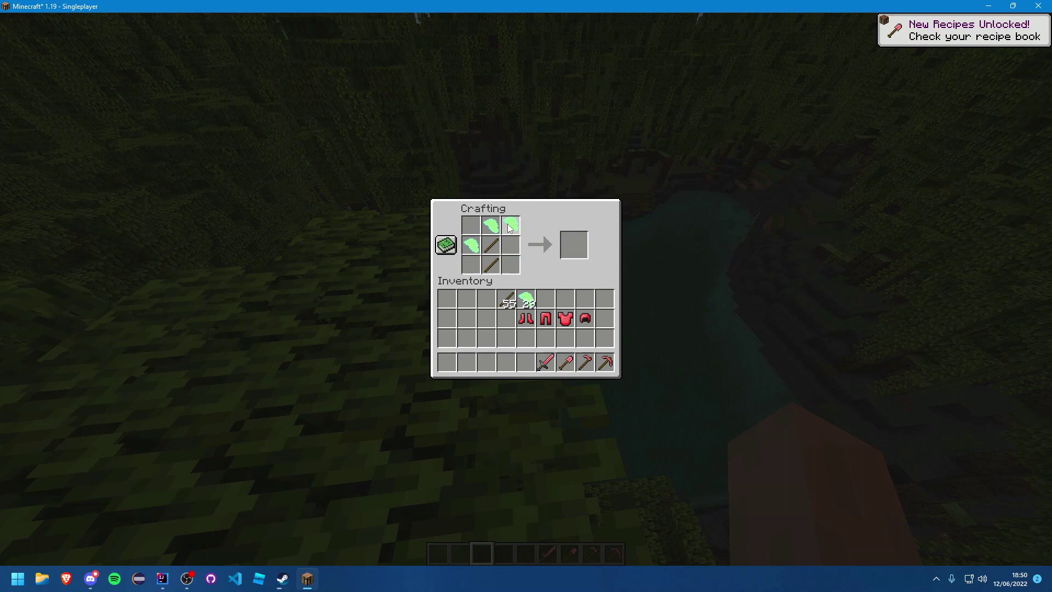
click(574, 245)
click(535, 359)
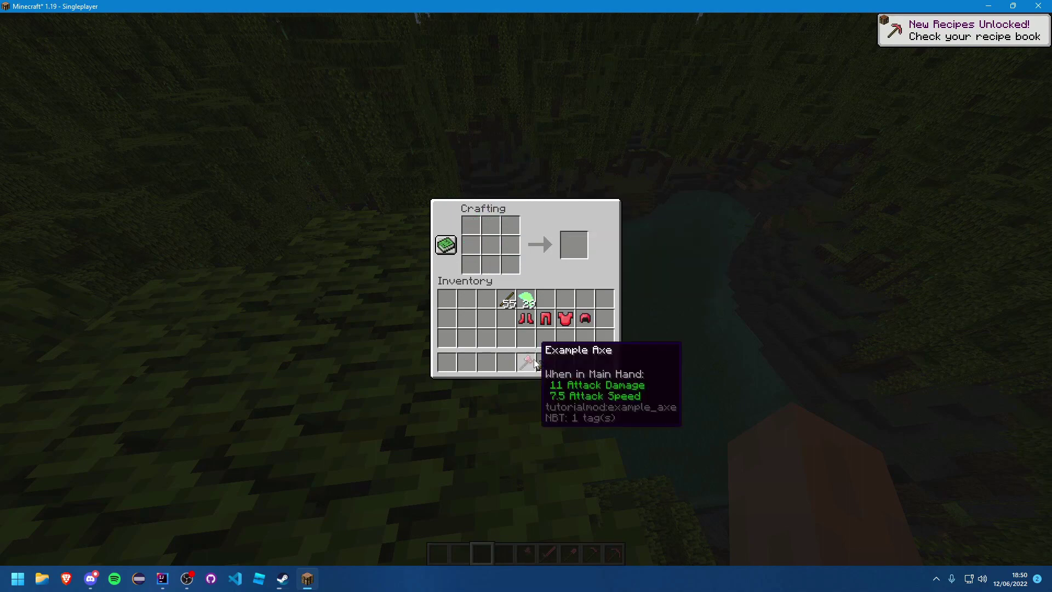
Step: On recipe book page 2, craft an Example Block from nine green items
click(446, 245)
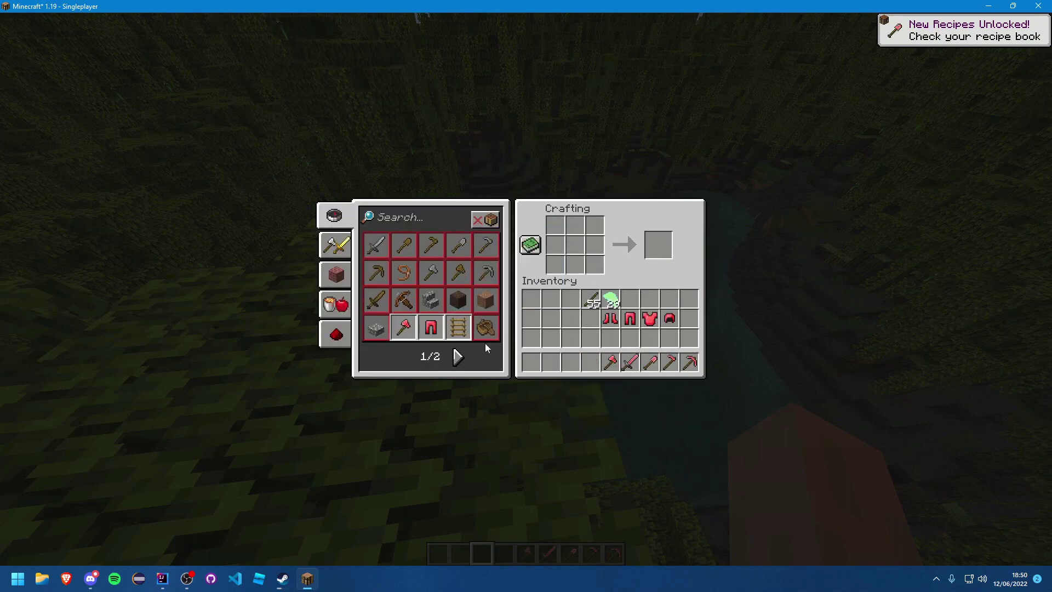
click(456, 357)
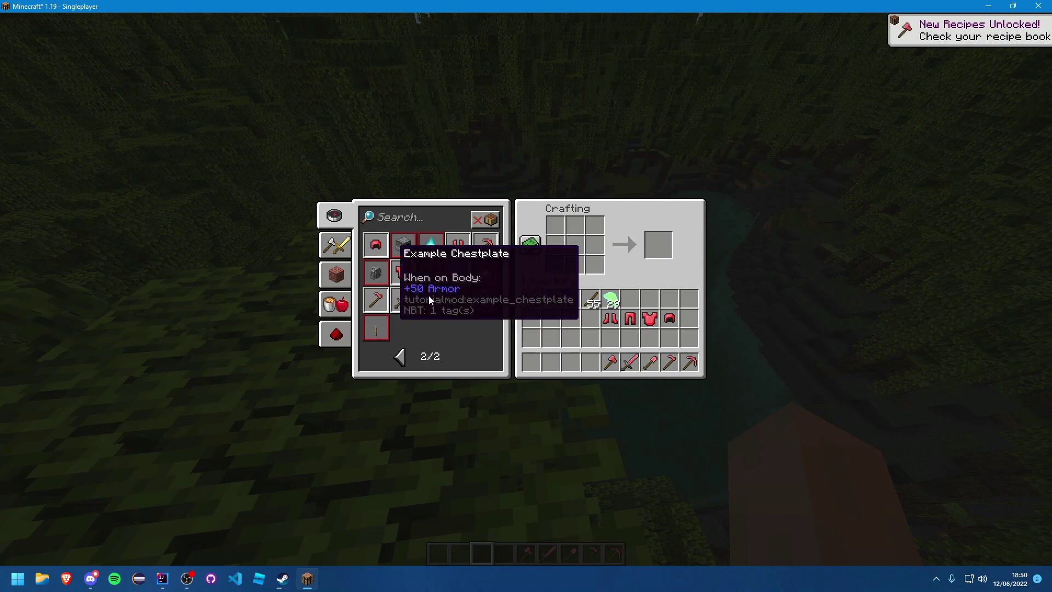
click(610, 302)
drag(556, 223, 570, 224)
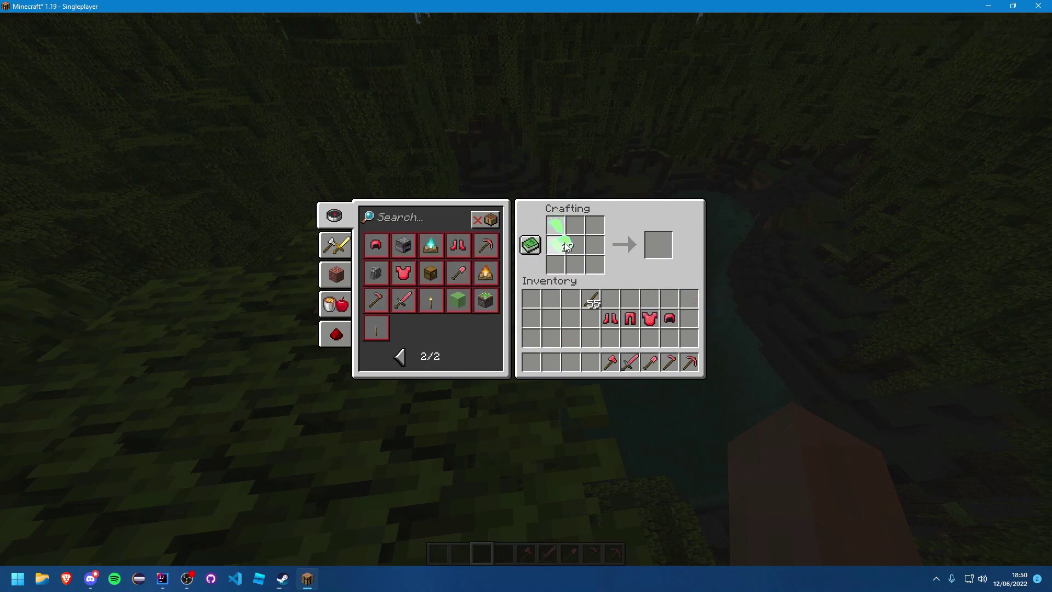
click(556, 264)
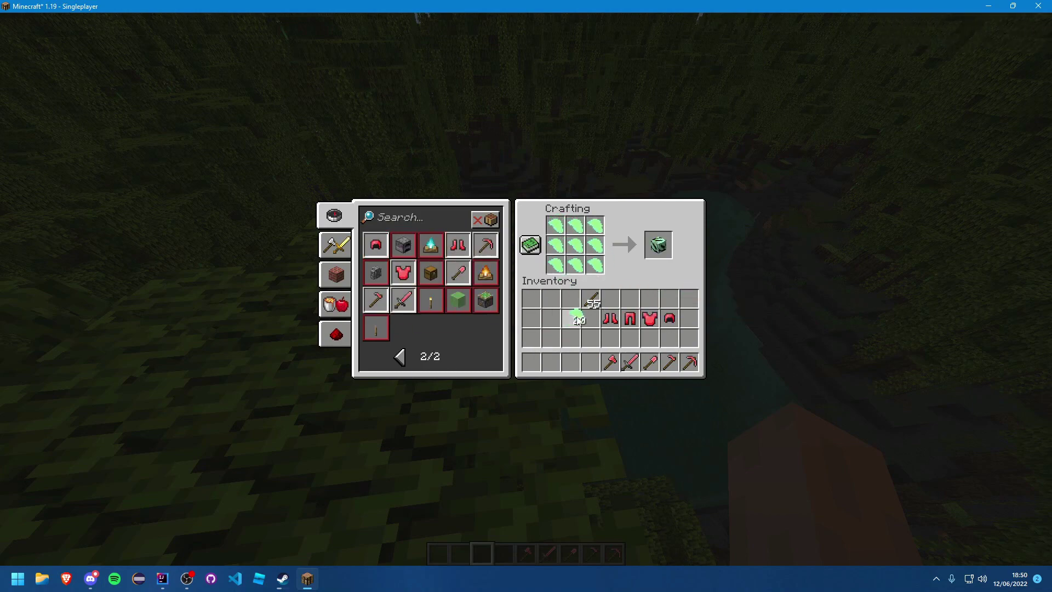
click(572, 320)
Step: Return leftover green items, then craft the Example Block back into green items
shift+click(658, 243)
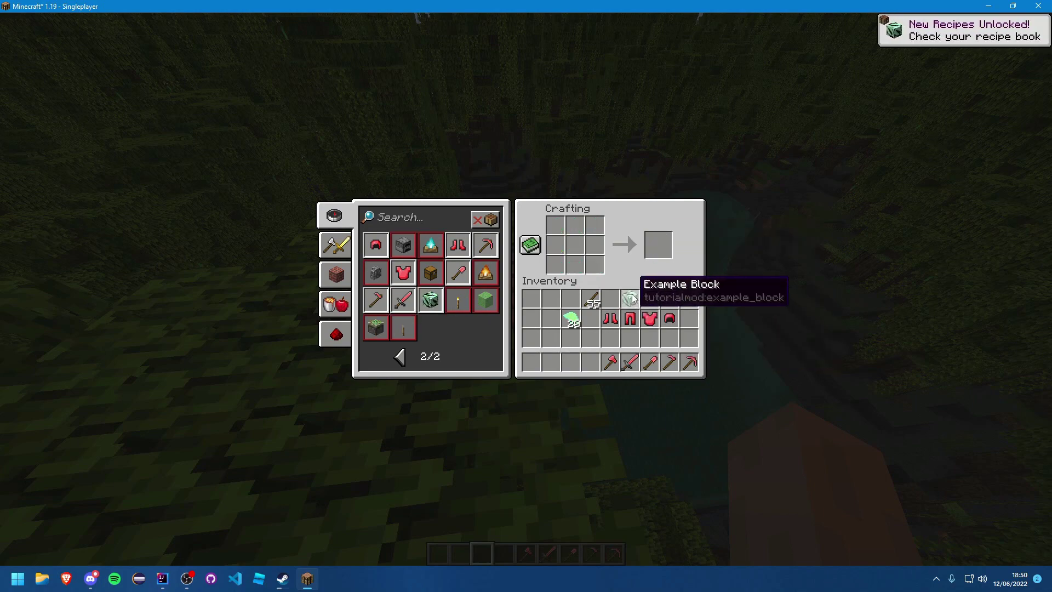
click(574, 243)
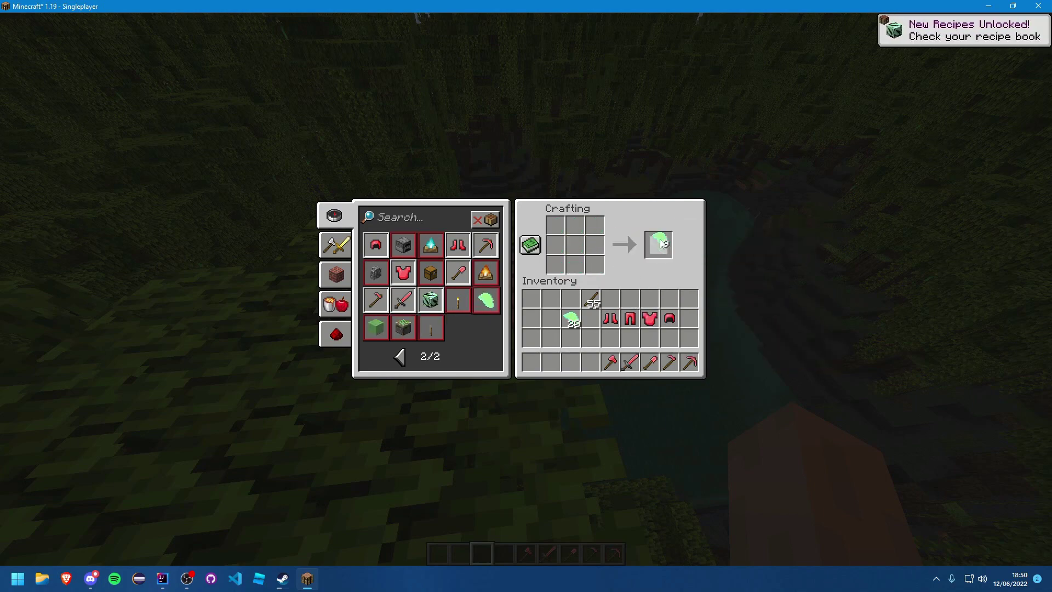
shift+click(658, 243)
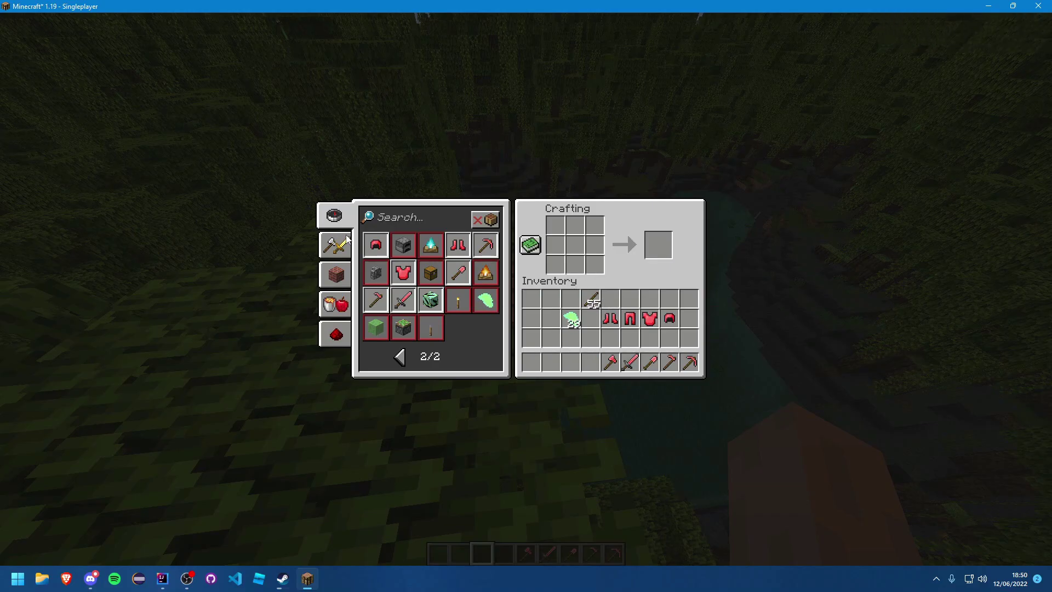
Step: Leave the crafting screen and move forward across the leafy treetops
key(Escape)
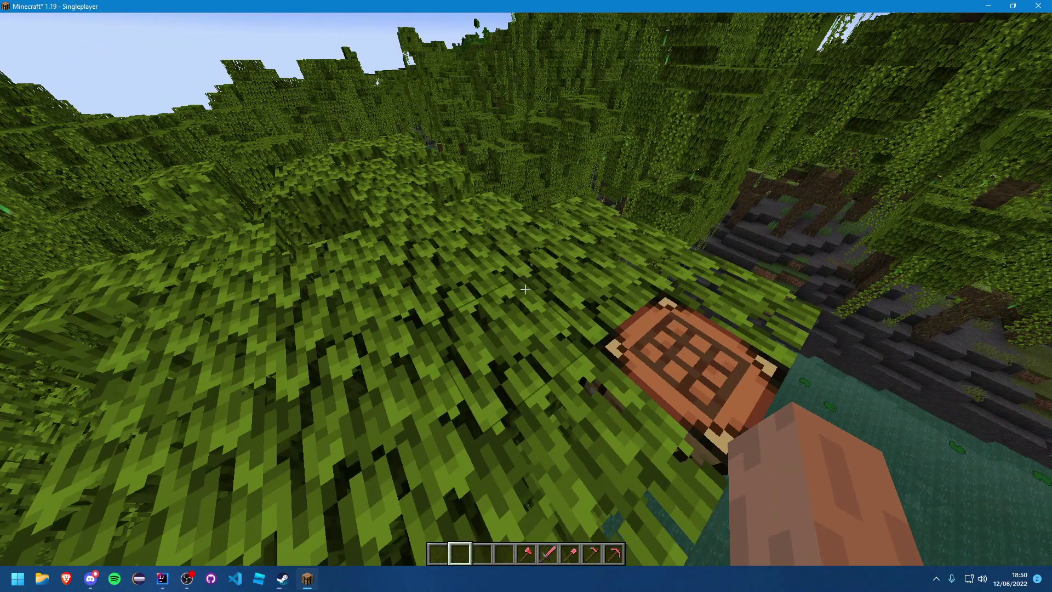
key(w)
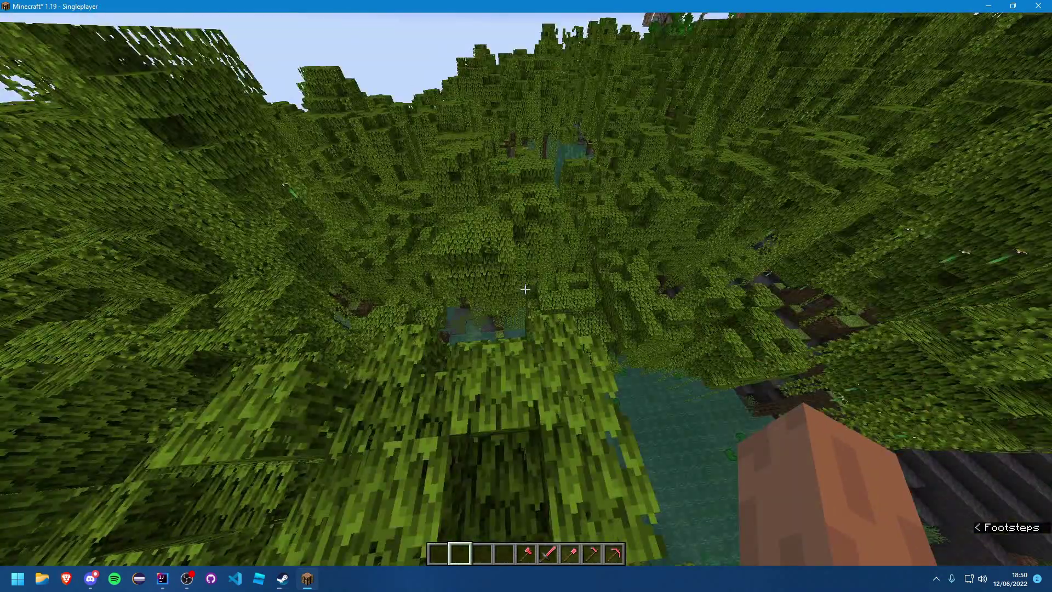
key(w)
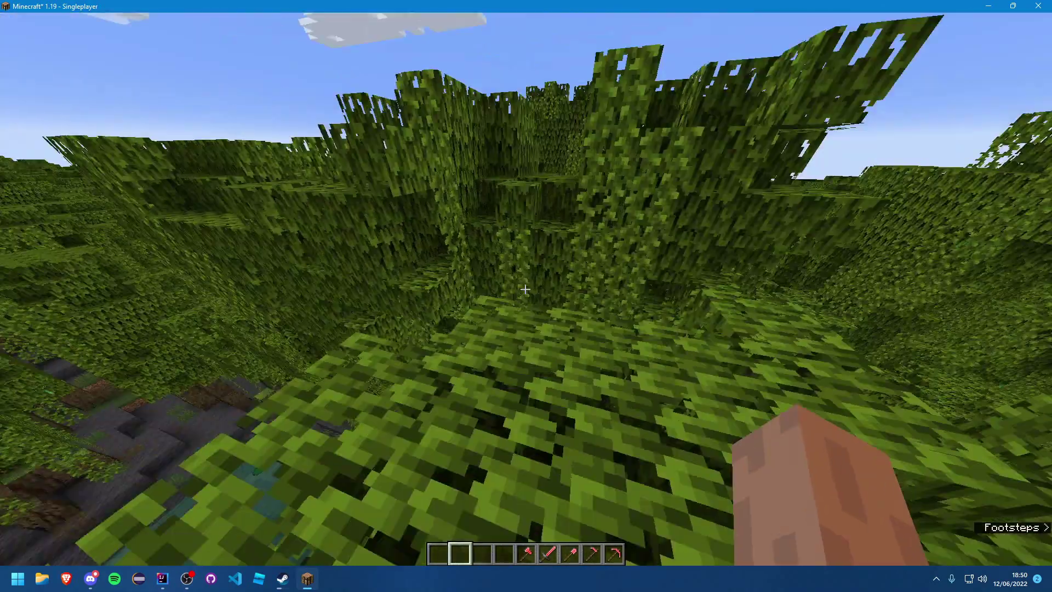
key(w)
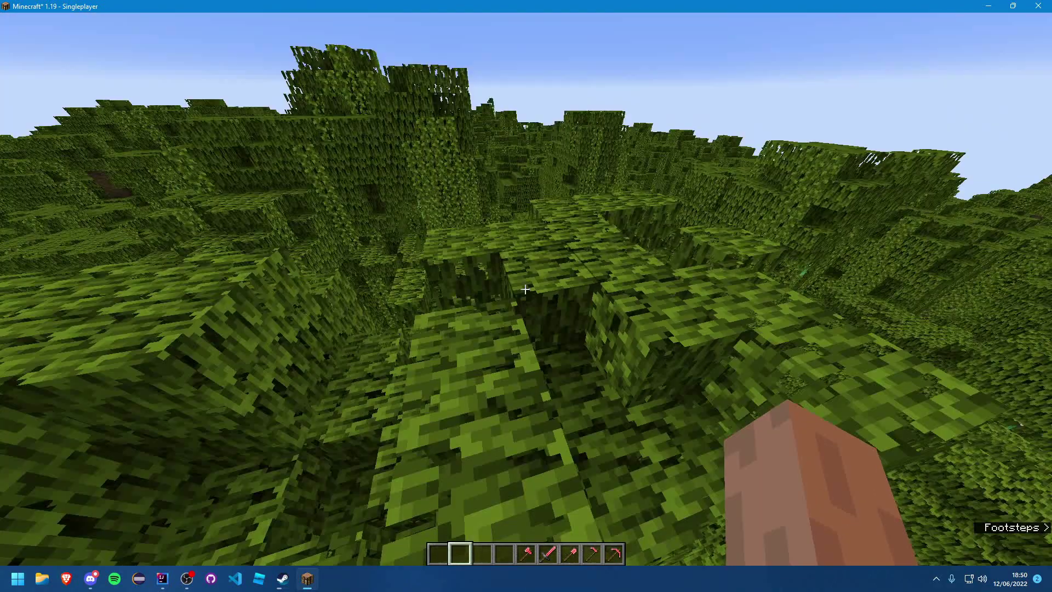
key(w)
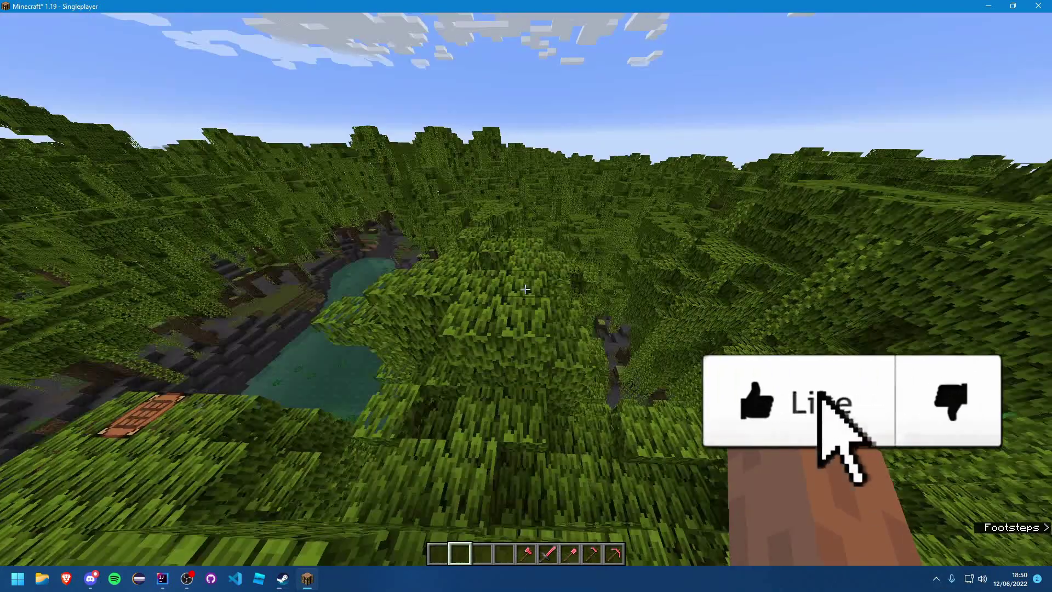
key(w)
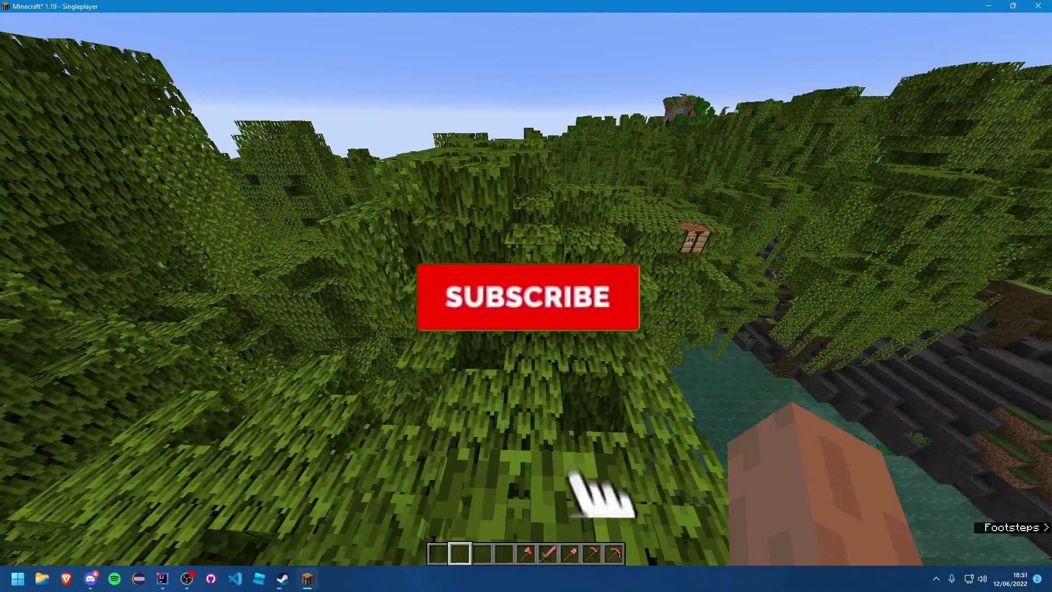
Step: Fly past the crafting table and dive into the pond's underwater cave
key(w)
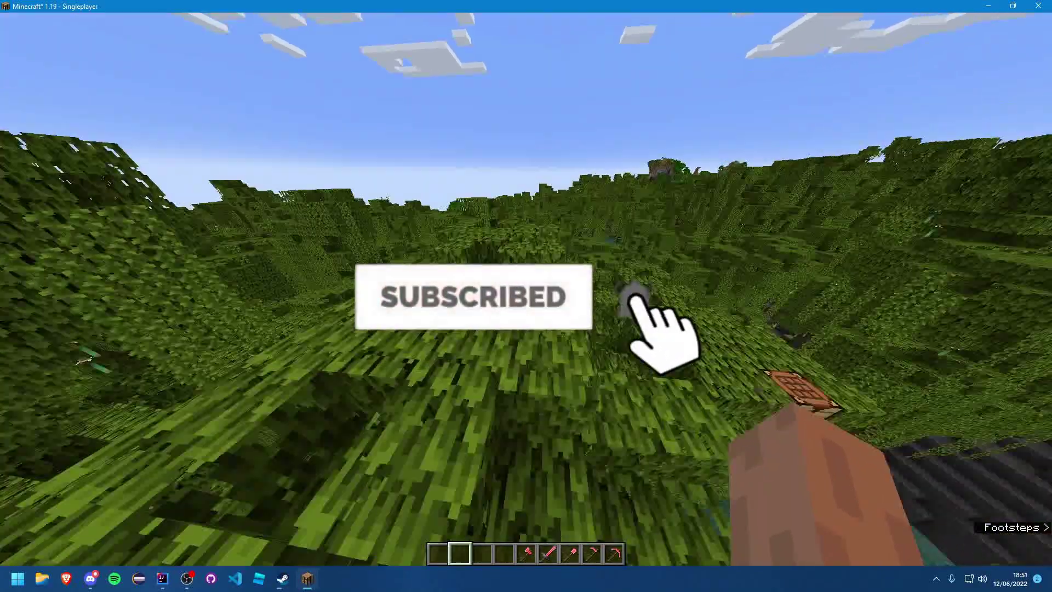
key(w)
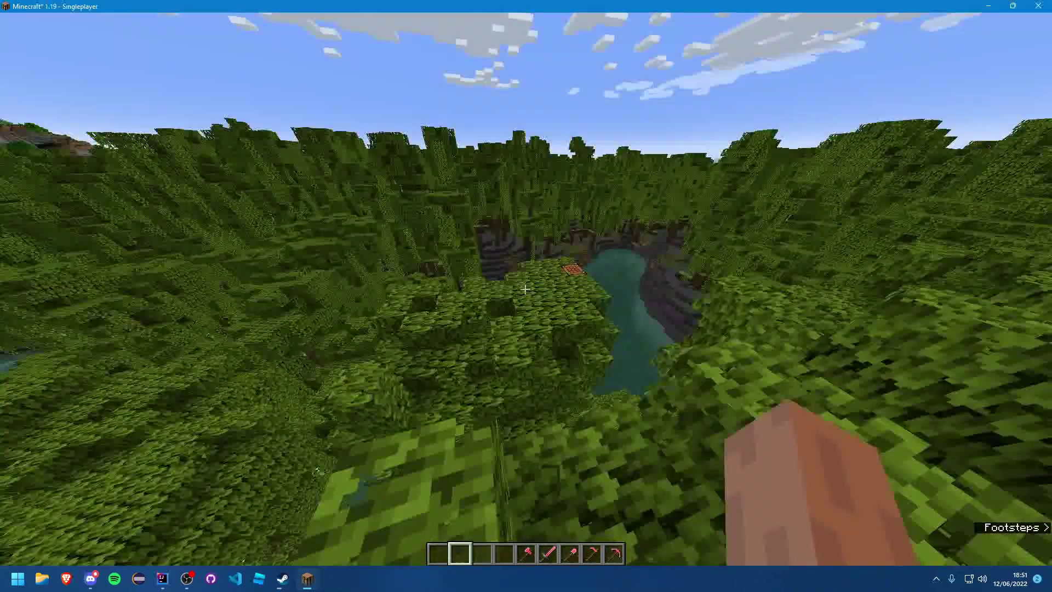
key(w)
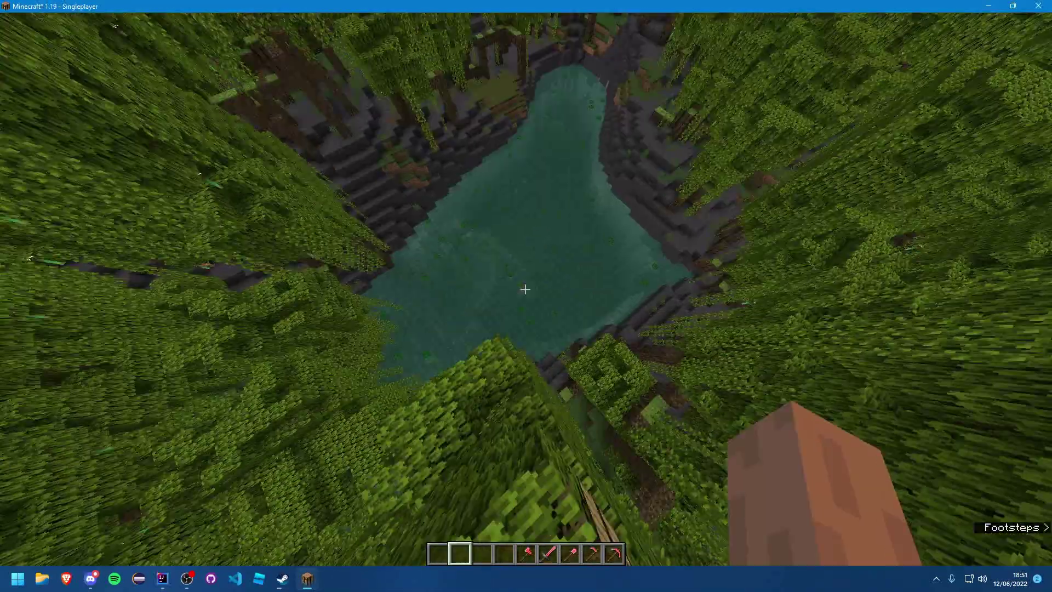
key(w)
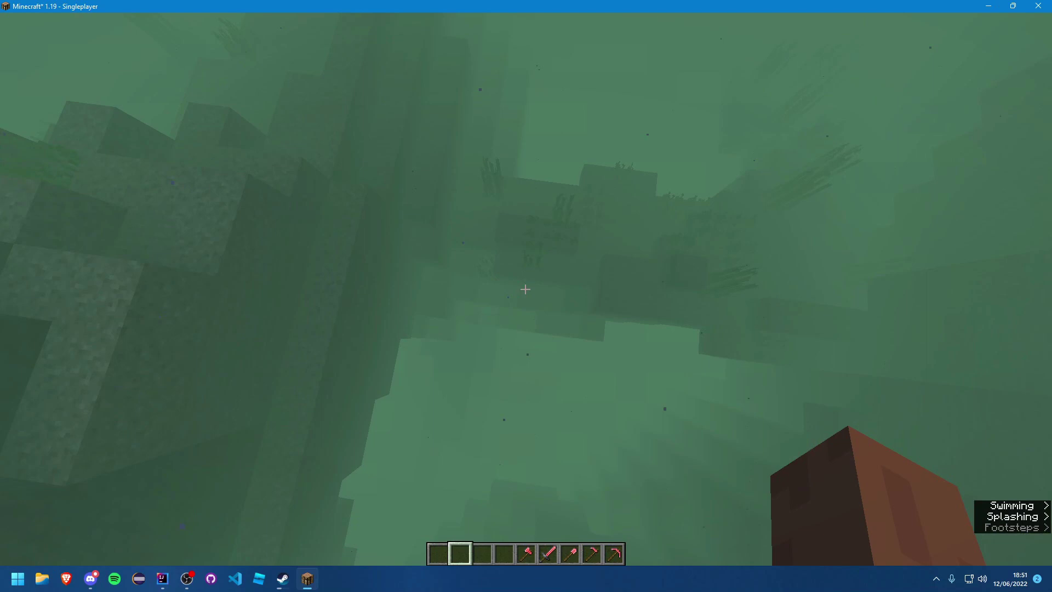
key(w)
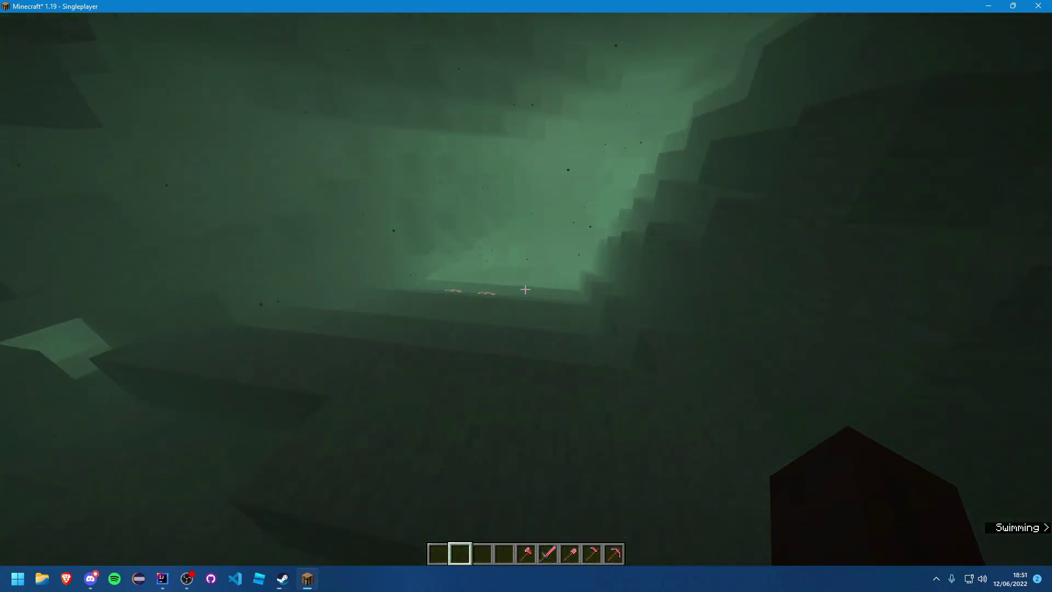